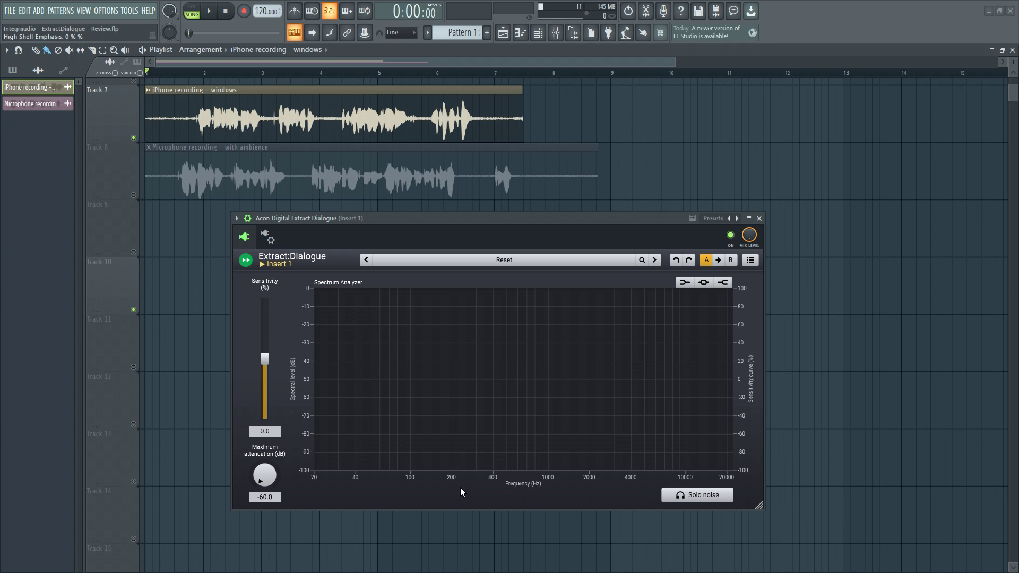
# Step: Enable the low shelf, peak and high shelf bands of the Extract:Dialogue sensitivity curve
pyautogui.click(684, 281)
pyautogui.click(704, 282)
pyautogui.click(724, 283)
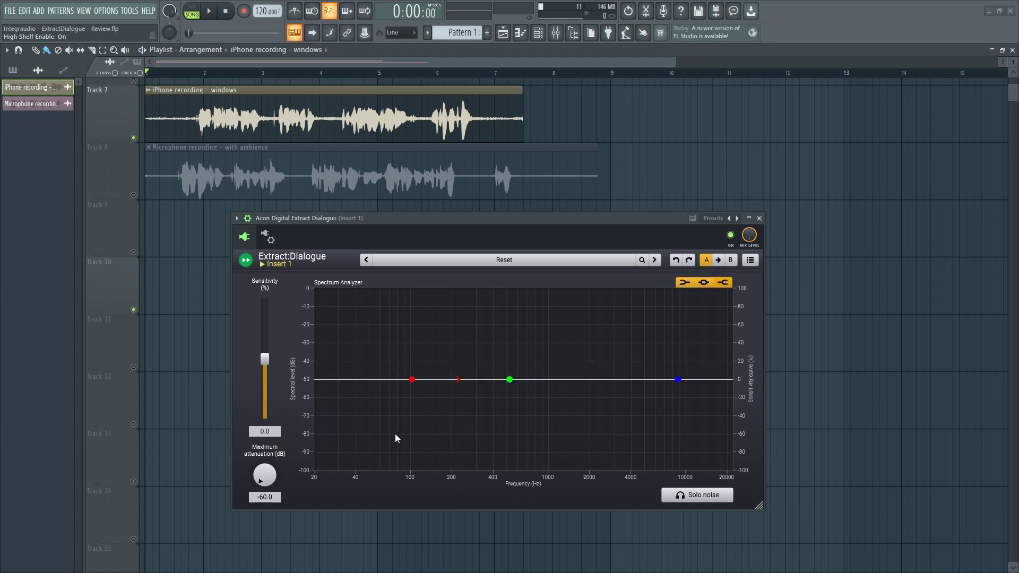
# Step: Raise the low shelf of the sensitivity curve slightly and lower the high shelf emphasis to about -20 %
pyautogui.moveTo(412, 379); pyautogui.dragTo(417, 366)
pyautogui.moveTo(677, 380); pyautogui.dragTo(670, 409)
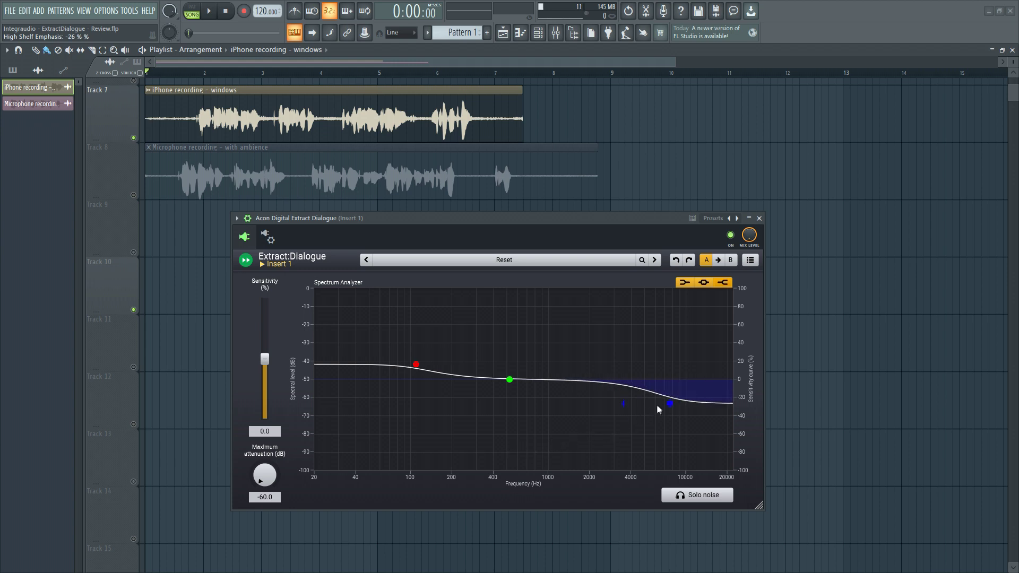
pyautogui.moveTo(671, 404)
pyautogui.mouseDown()
pyautogui.moveTo(691, 401)
pyautogui.moveTo(664, 402)
pyautogui.mouseUp()
# Step: Try steeper and gentler slopes on the high shelf, between about 8 and 33 % / oct
pyautogui.scroll(5, 665, 404)
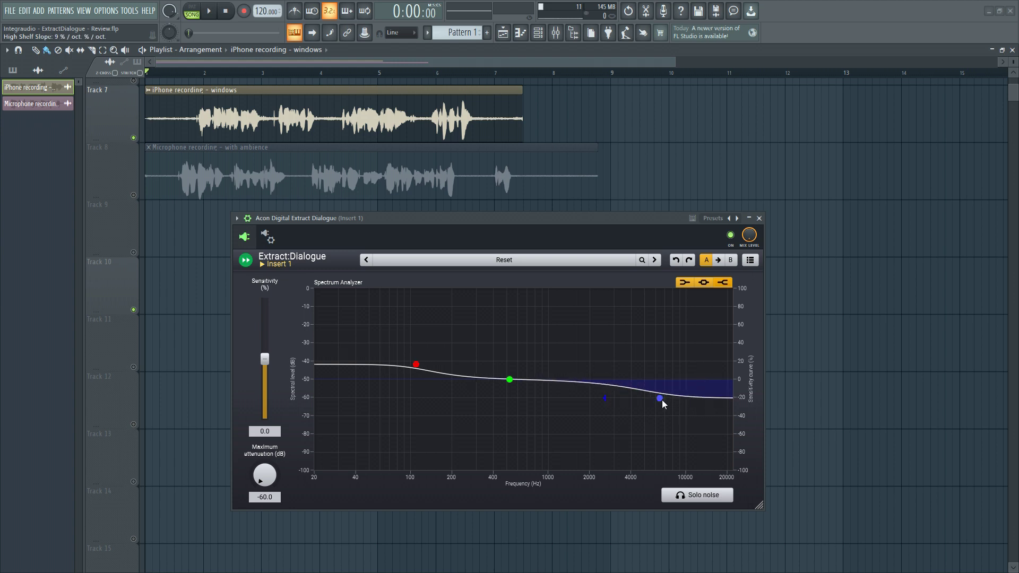
pyautogui.scroll(3, 665, 404)
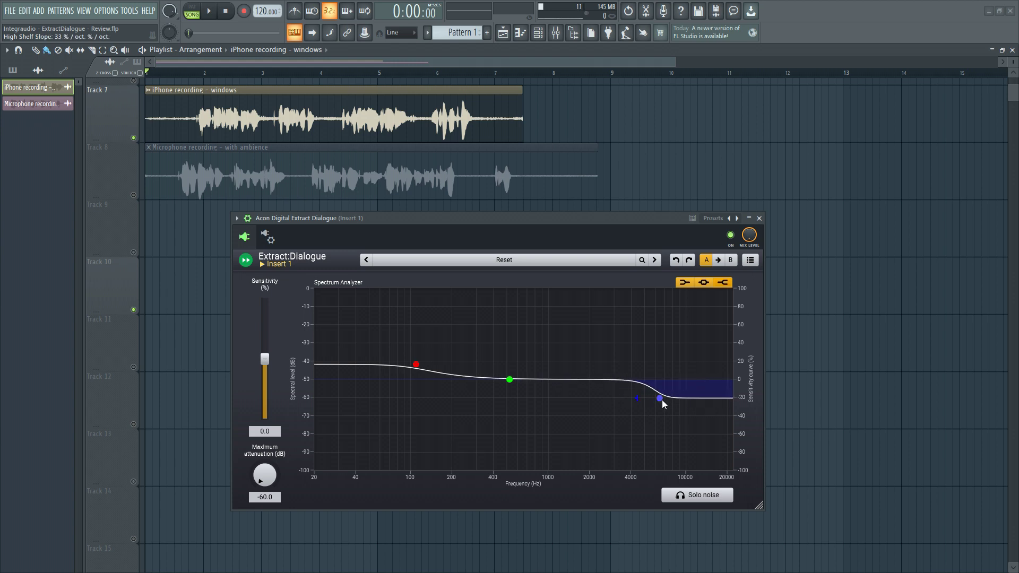
pyautogui.scroll(-10, 663, 403)
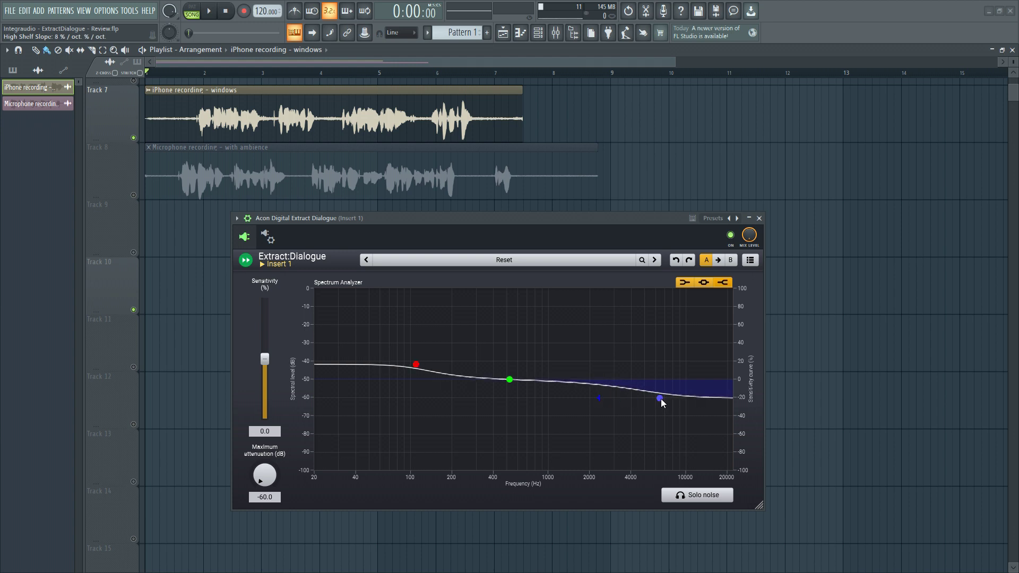
pyautogui.scroll(9, 663, 404)
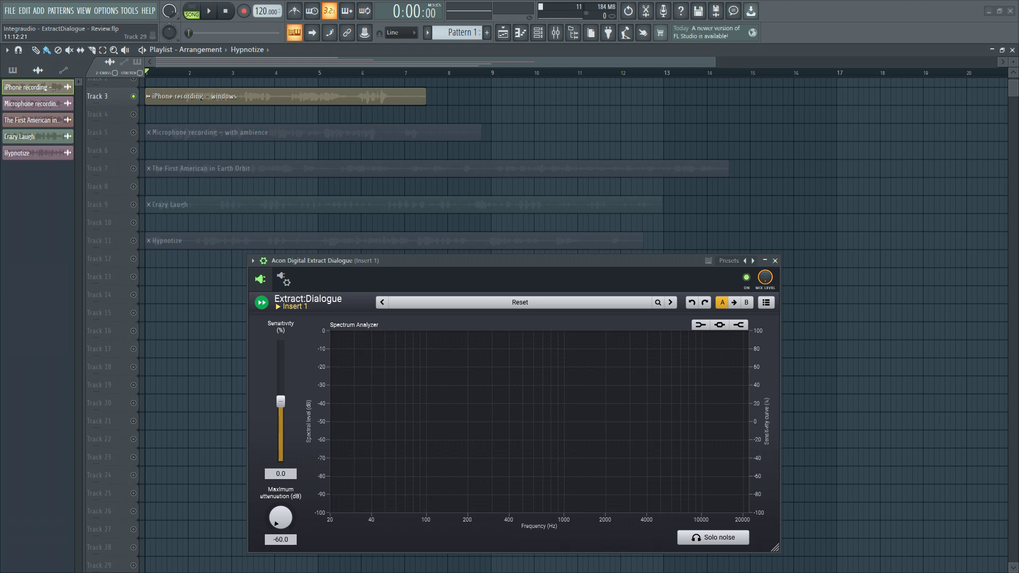
# Step: Play the iPhone recording, turn Extract:Dialogue on during playback, and set the maximum attenuation to -22.8 dB
pyautogui.click(212, 13)
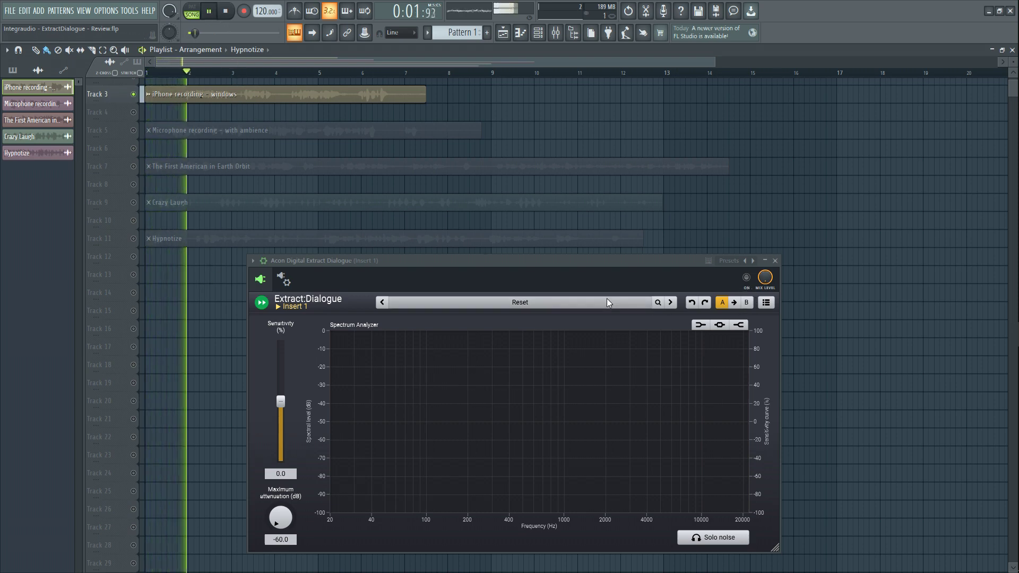
pyautogui.click(747, 278)
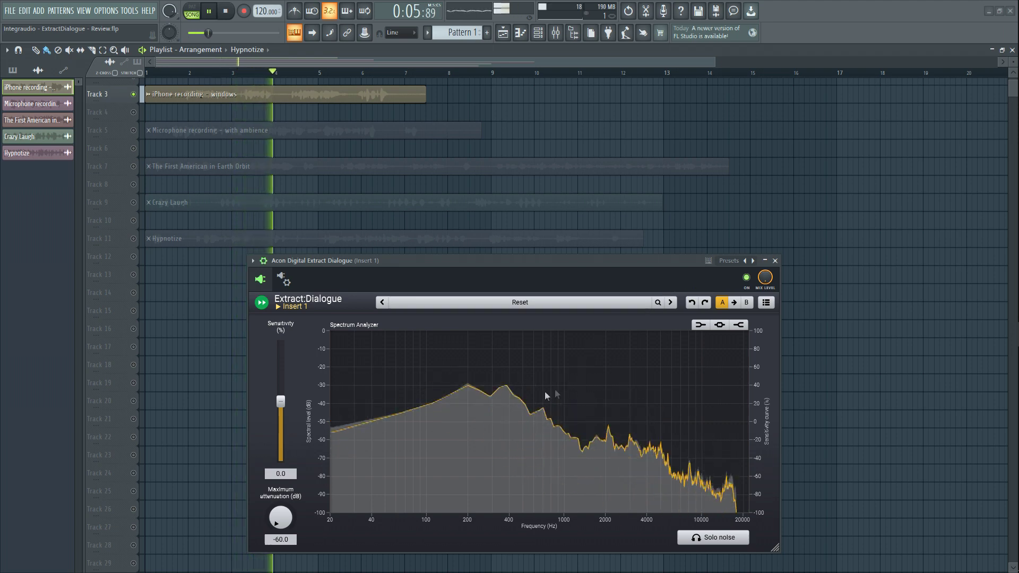
pyautogui.moveTo(280, 517); pyautogui.dragTo(299, 458)
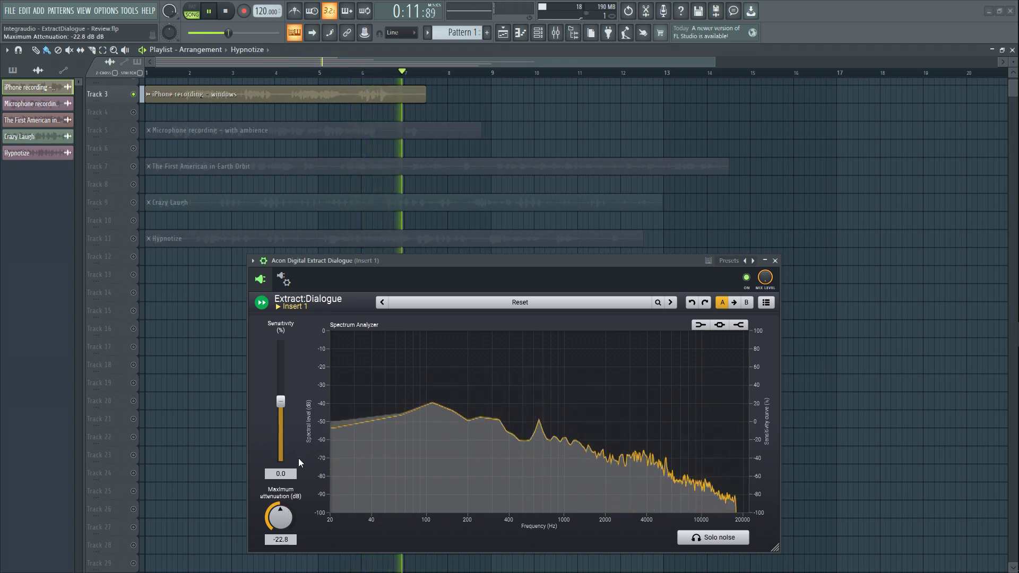
pyautogui.press('space')
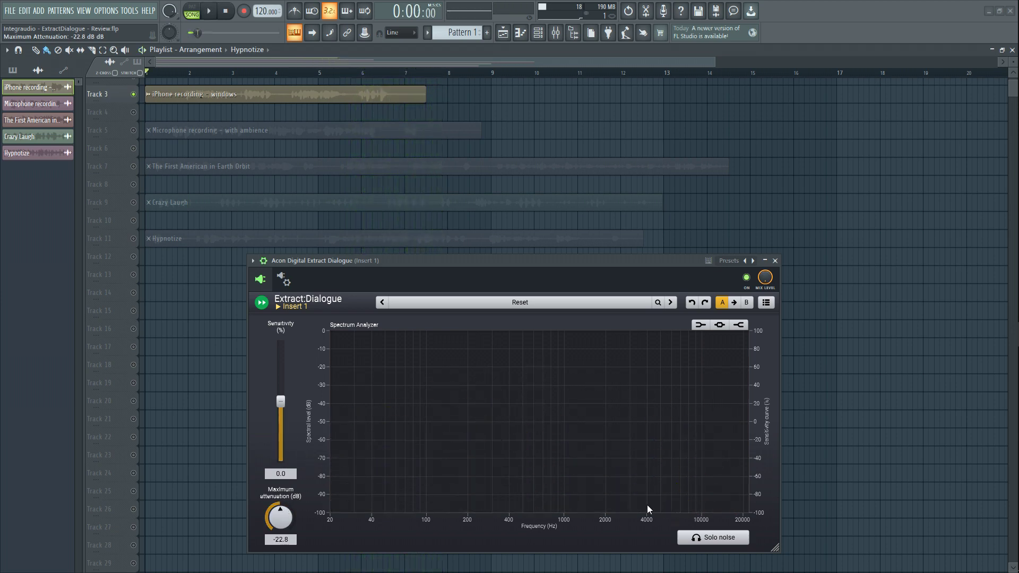
# Step: Solo the removed noise during playback and set the sensitivity to -26.2 % and the maximum attenuation to -24.2 dB
pyautogui.press('space')
pyautogui.click(712, 538)
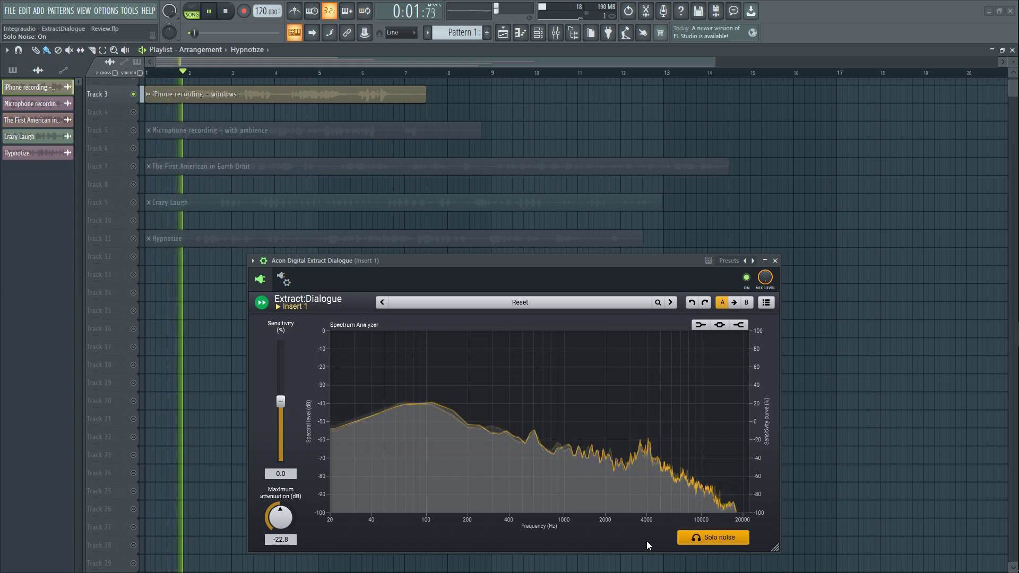
pyautogui.moveTo(280, 401)
pyautogui.mouseDown()
pyautogui.moveTo(277, 393)
pyautogui.moveTo(277, 418)
pyautogui.mouseUp()
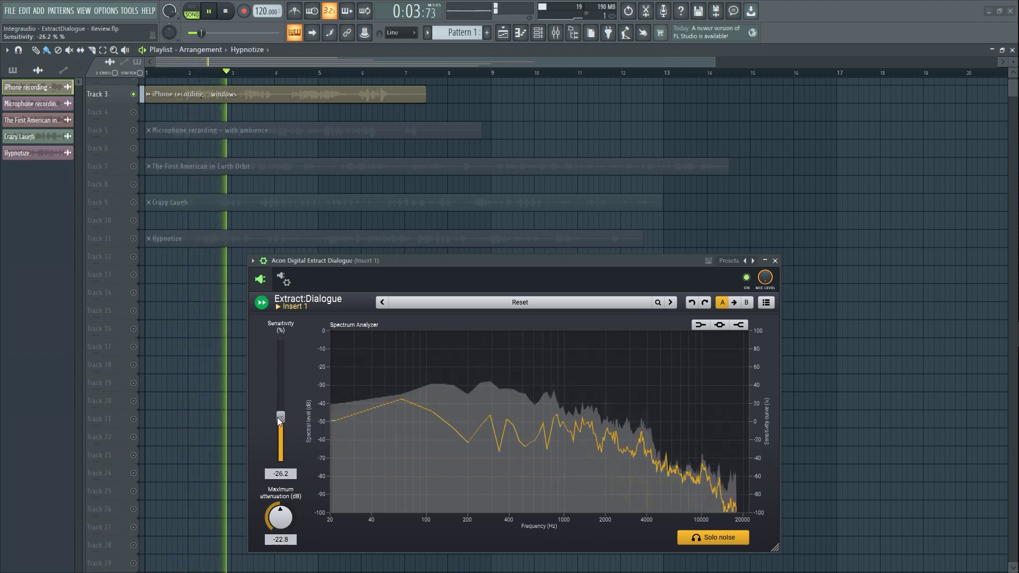
pyautogui.press('space')
pyautogui.moveTo(275, 514); pyautogui.dragTo(272, 525)
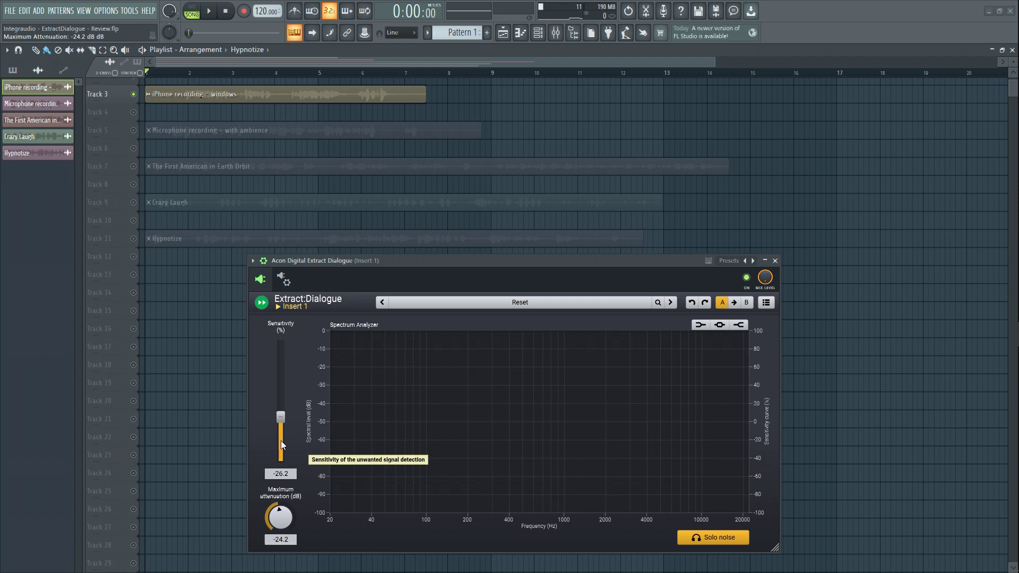
# Step: Enable the peak band during noise playback and place it at about 1426 Hz with -14.2 % emphasis
pyautogui.press('space')
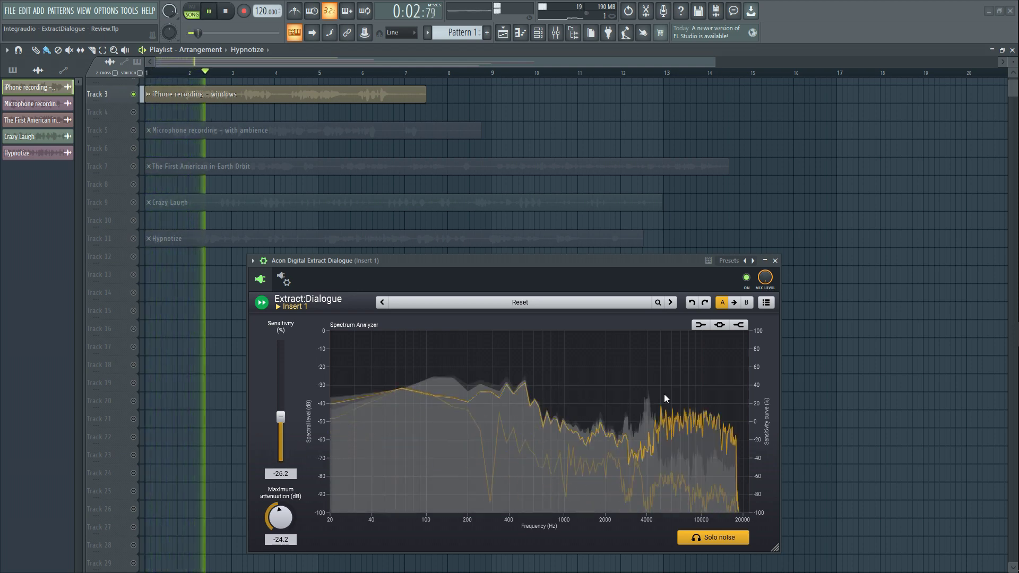
pyautogui.click(720, 325)
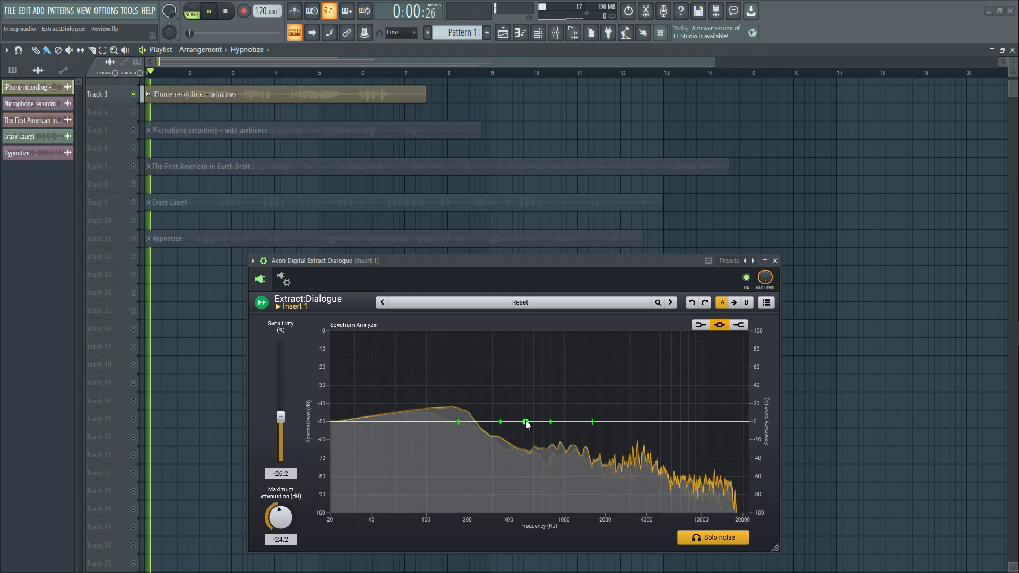
pyautogui.moveTo(539, 428); pyautogui.dragTo(550, 439)
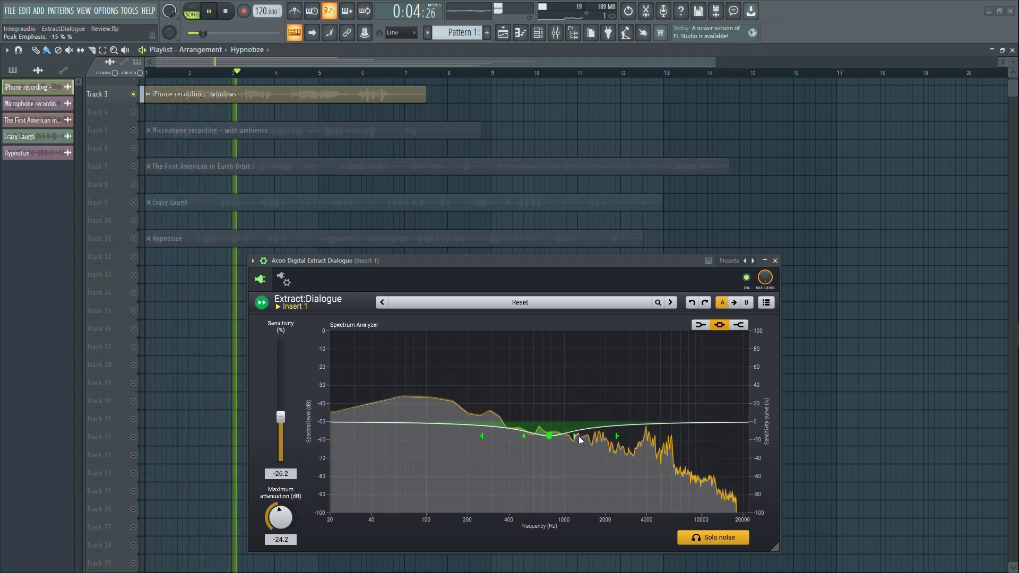
pyautogui.moveTo(549, 436); pyautogui.dragTo(539, 435)
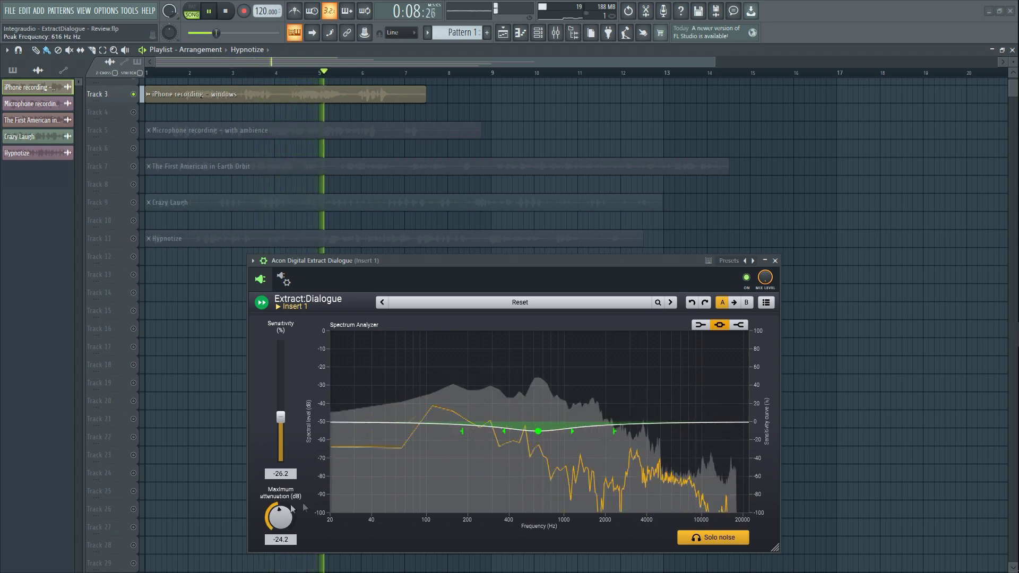
pyautogui.moveTo(539, 432); pyautogui.dragTo(591, 439)
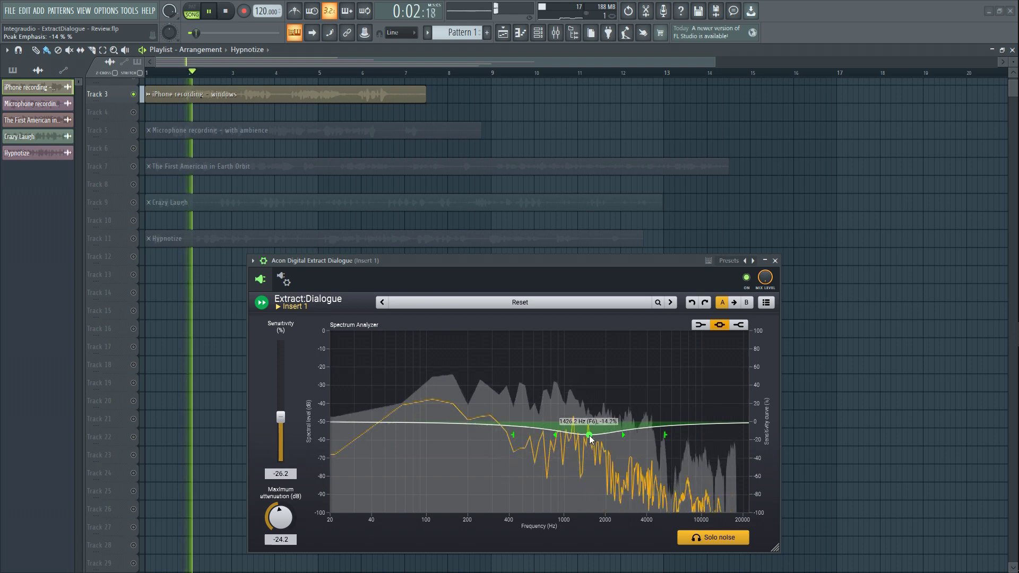
# Step: Set the maximum attenuation to -15.8 dB and the sensitivity to -13.8 %
pyautogui.moveTo(282, 515); pyautogui.dragTo(290, 491)
pyautogui.moveTo(285, 418); pyautogui.dragTo(283, 376)
pyautogui.press('space')
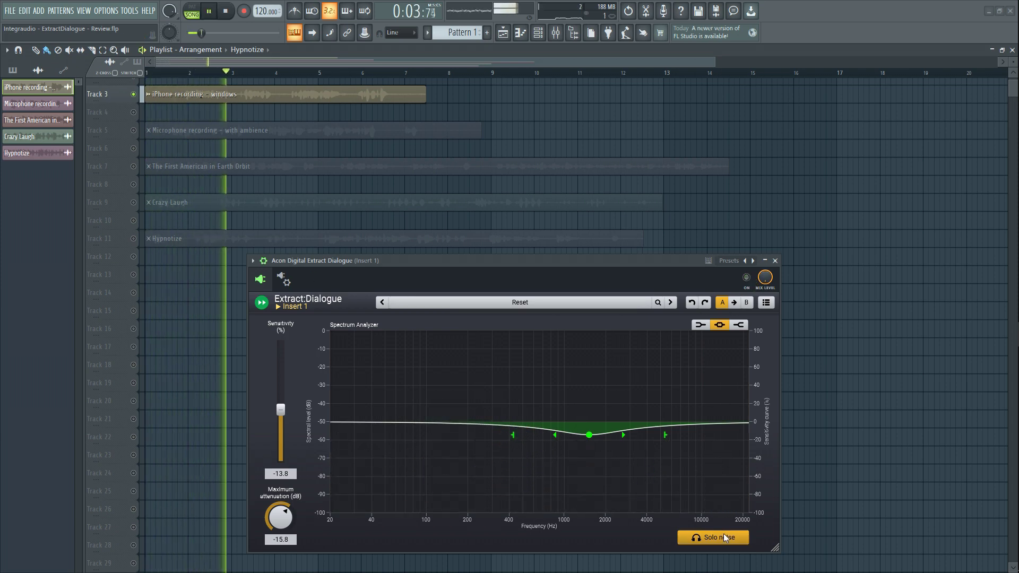
# Step: Compare the iPhone recording bypassed and processed without noise solo, and set the maximum attenuation to -29.4 dB
pyautogui.click(747, 278)
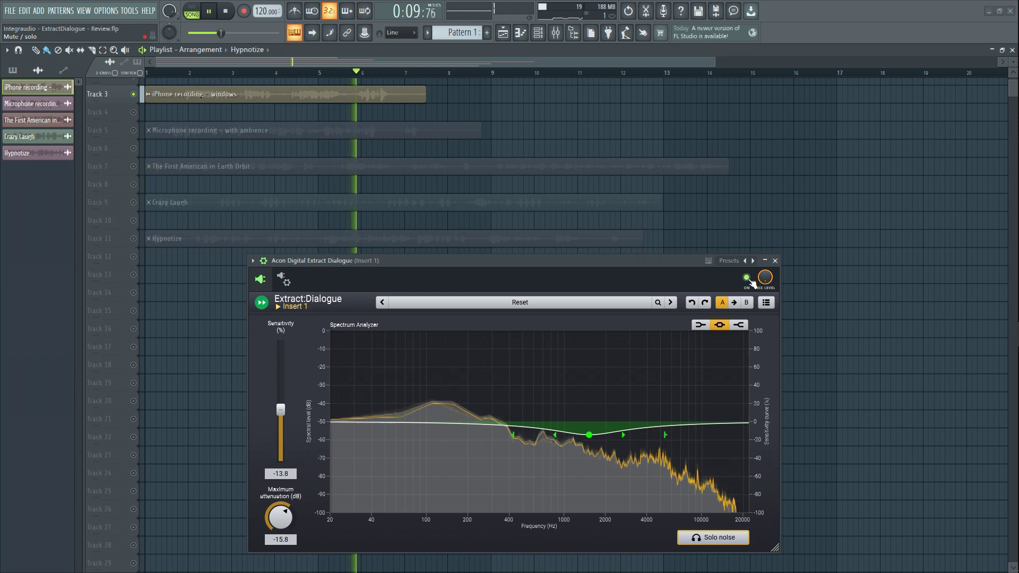
pyautogui.moveTo(279, 518); pyautogui.dragTo(277, 546)
pyautogui.press('space')
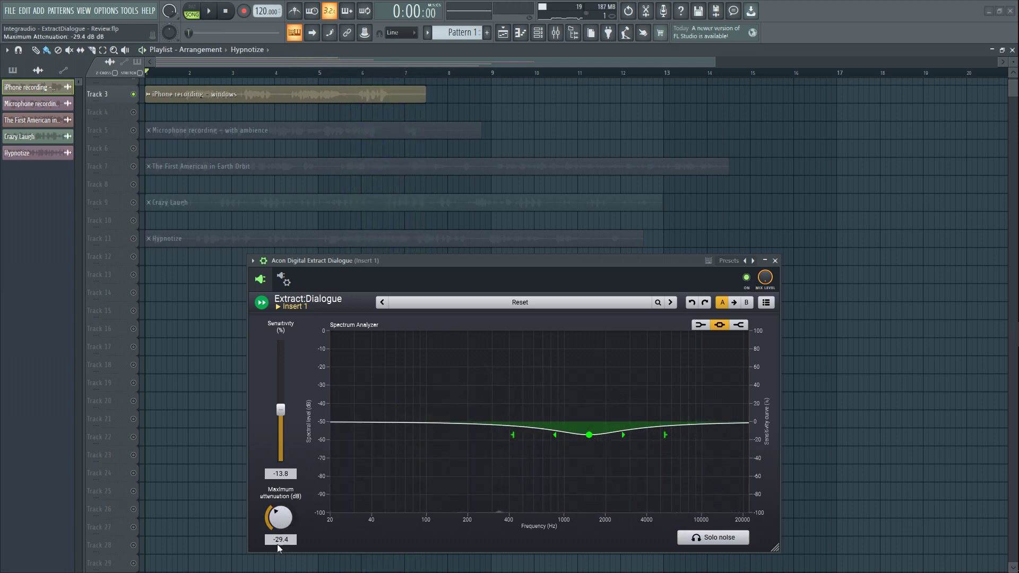
# Step: Solo the microphone recording with ambience and compare its playback with Extract:Dialogue on and bypassed
pyautogui.rightClick(133, 130)
pyautogui.press('space')
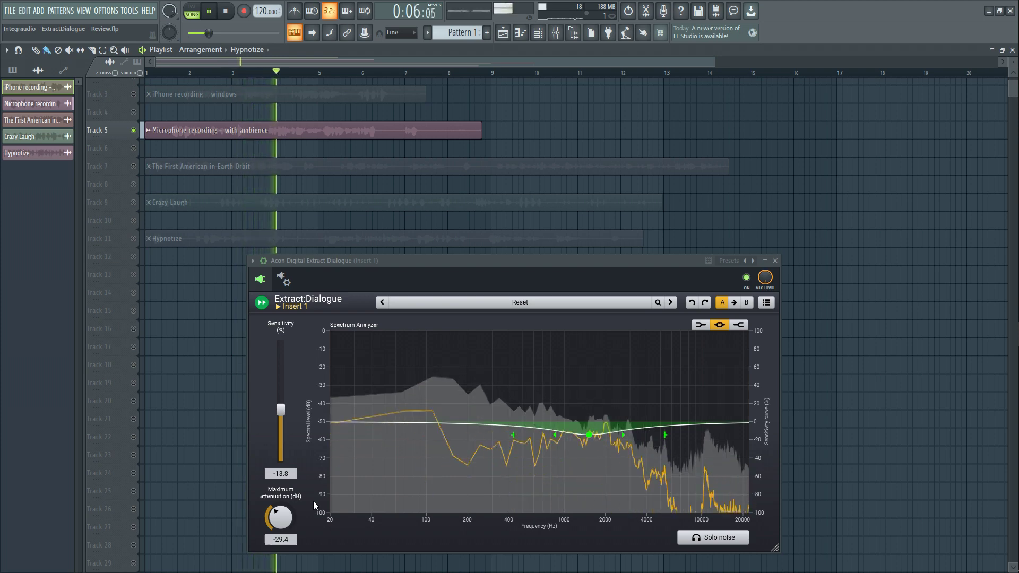
pyautogui.click(749, 277)
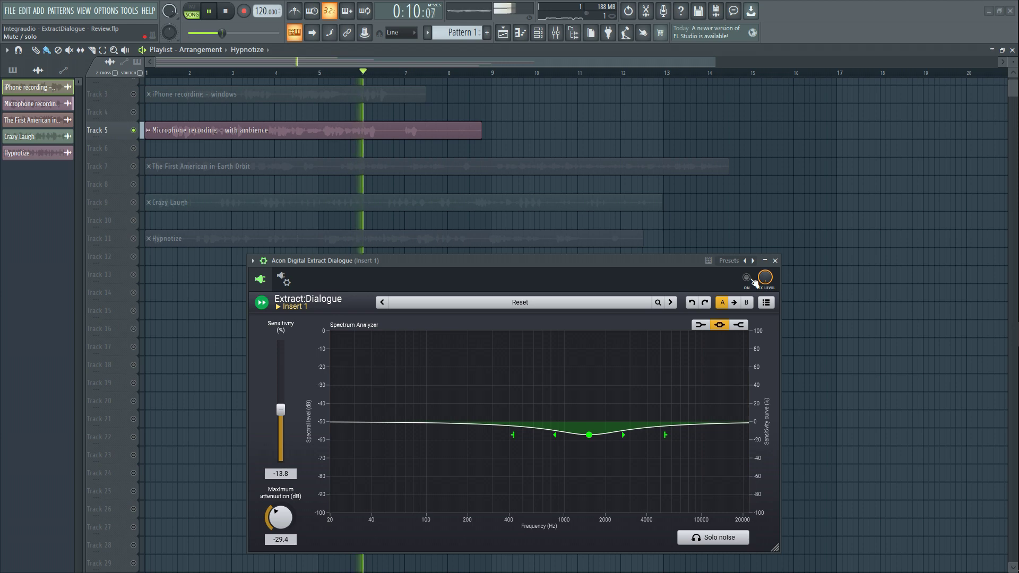
pyautogui.click(748, 278)
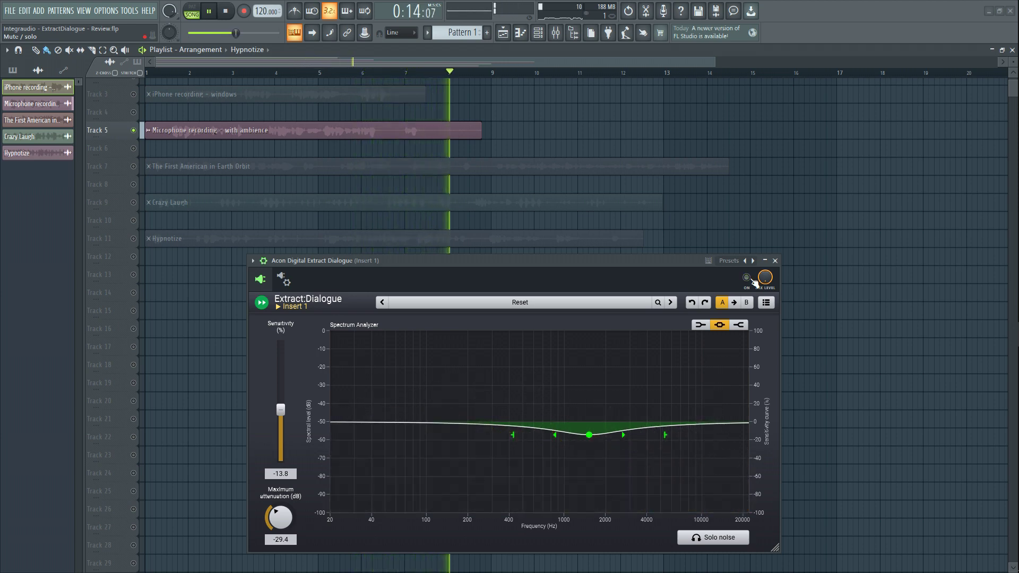
pyautogui.click(749, 277)
pyautogui.press('space')
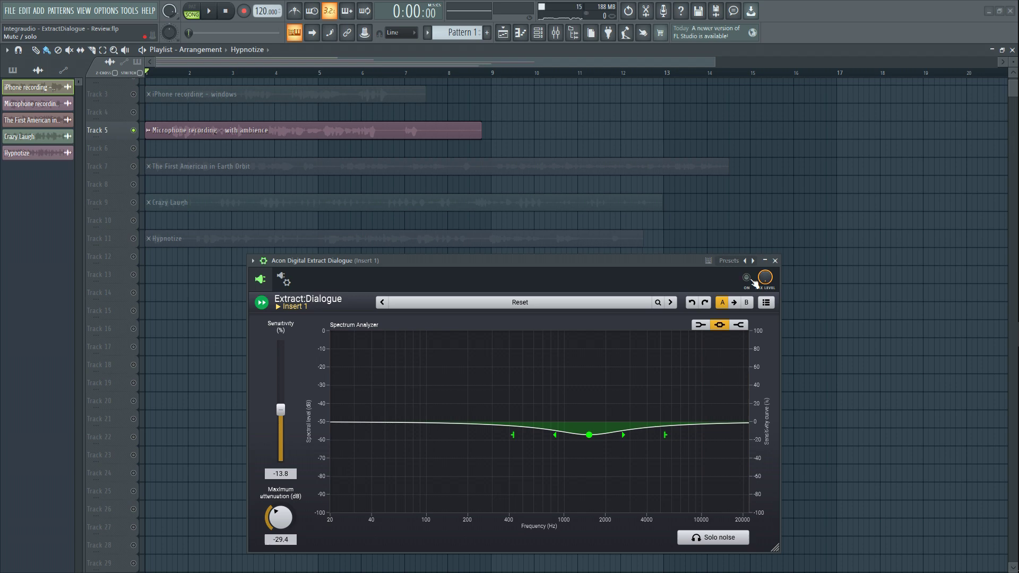
# Step: Replay the microphone recording from the start, toggling the plugin off and on to hear the noise reduction again
pyautogui.press('space')
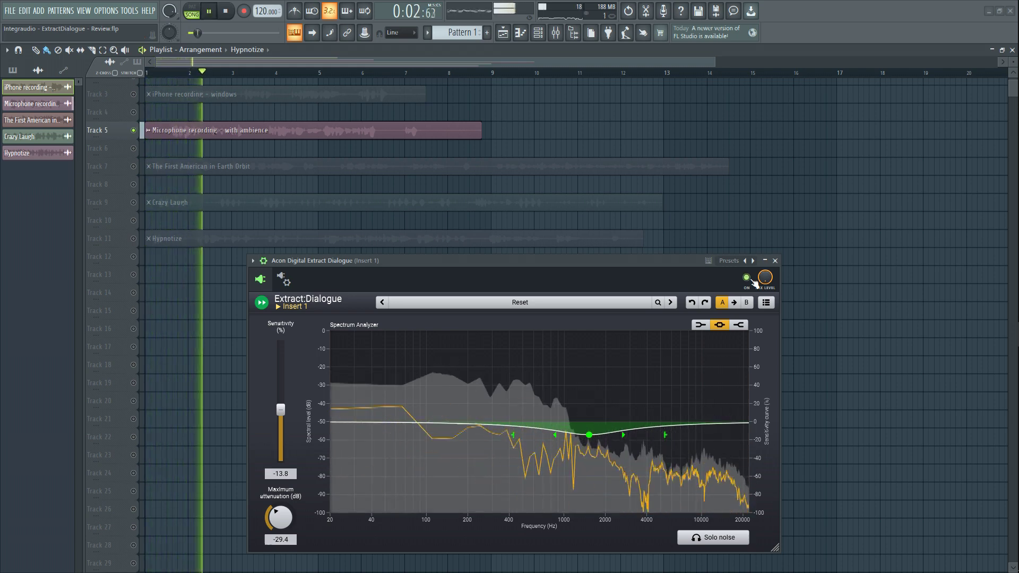
pyautogui.click(752, 281)
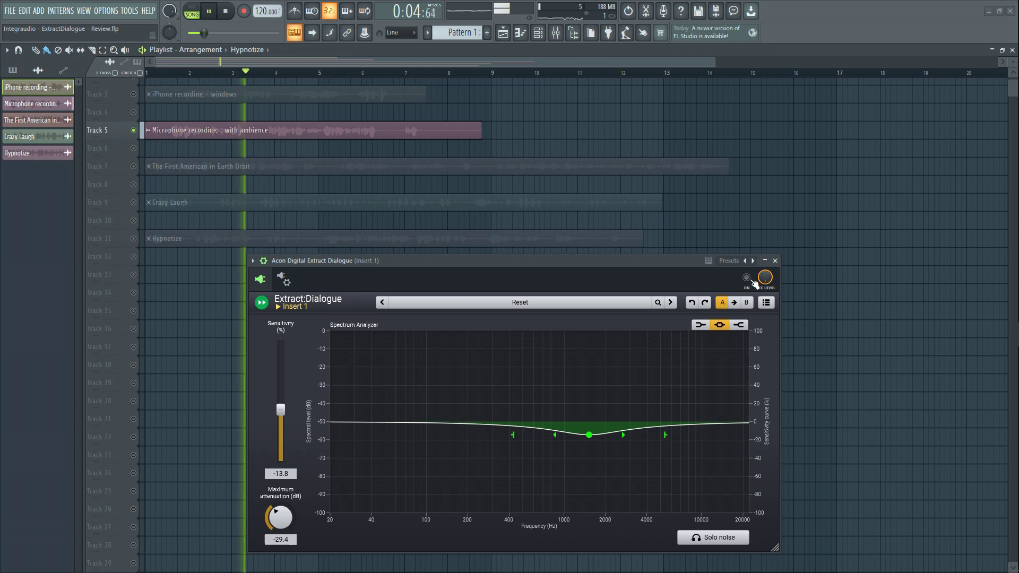
pyautogui.click(753, 281)
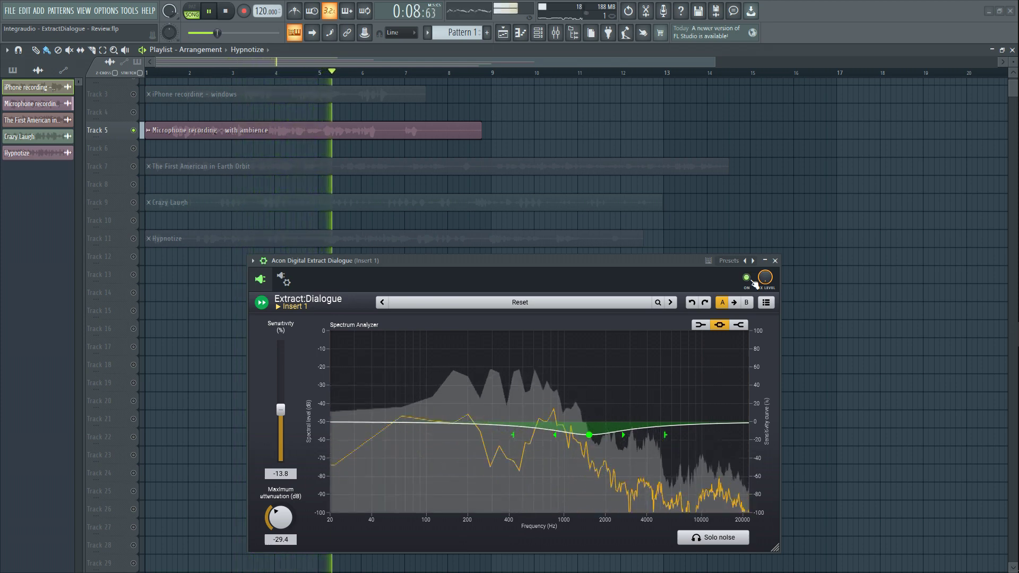
pyautogui.click(753, 281)
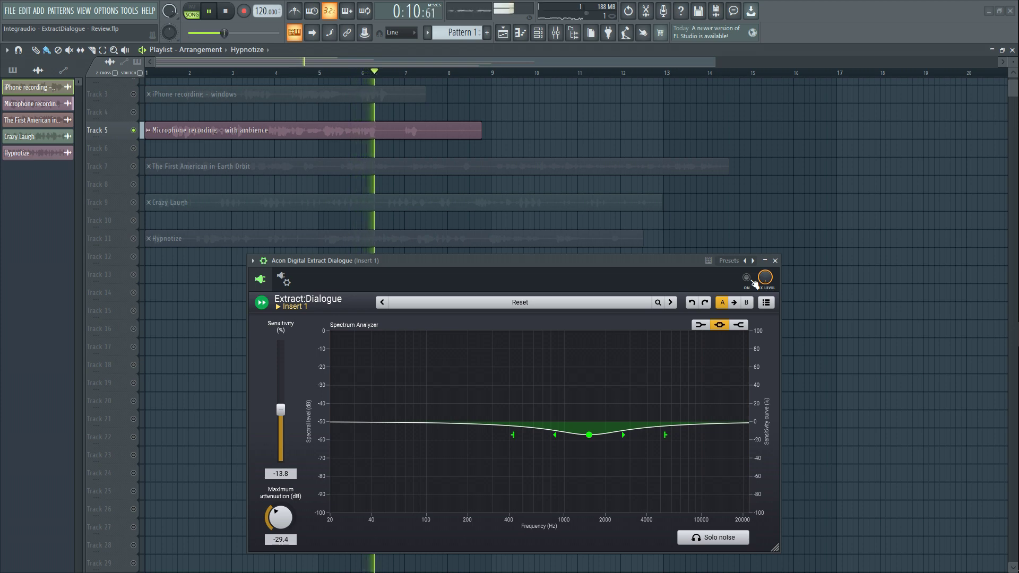
pyautogui.click(753, 281)
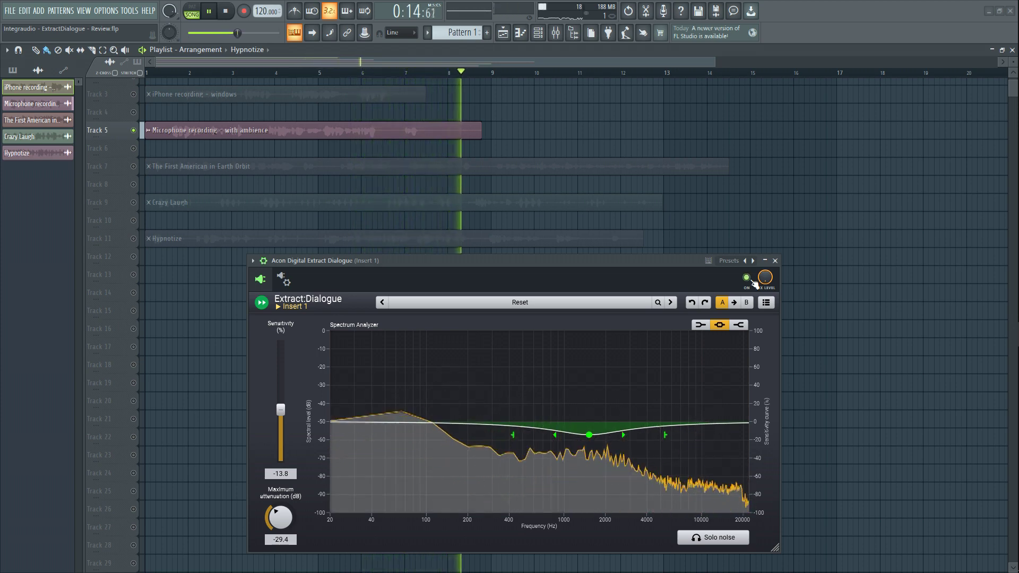
pyautogui.press('space')
# Step: Solo and play The First American in Earth Orbit, load the Reset preset, and turn Extract:Dialogue on
pyautogui.click(223, 168)
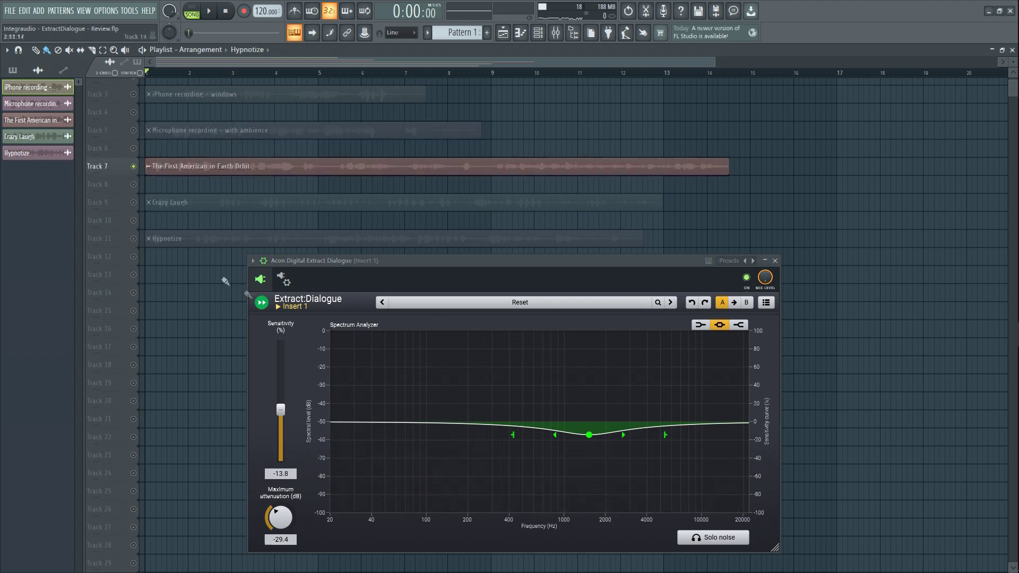
pyautogui.press('space')
pyautogui.click(441, 301)
pyautogui.click(432, 362)
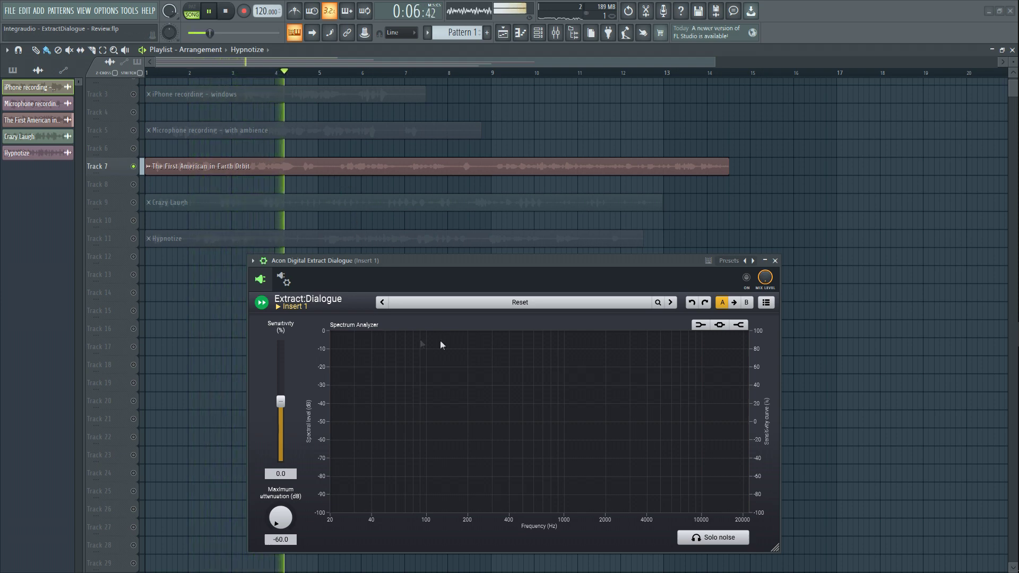
pyautogui.click(747, 277)
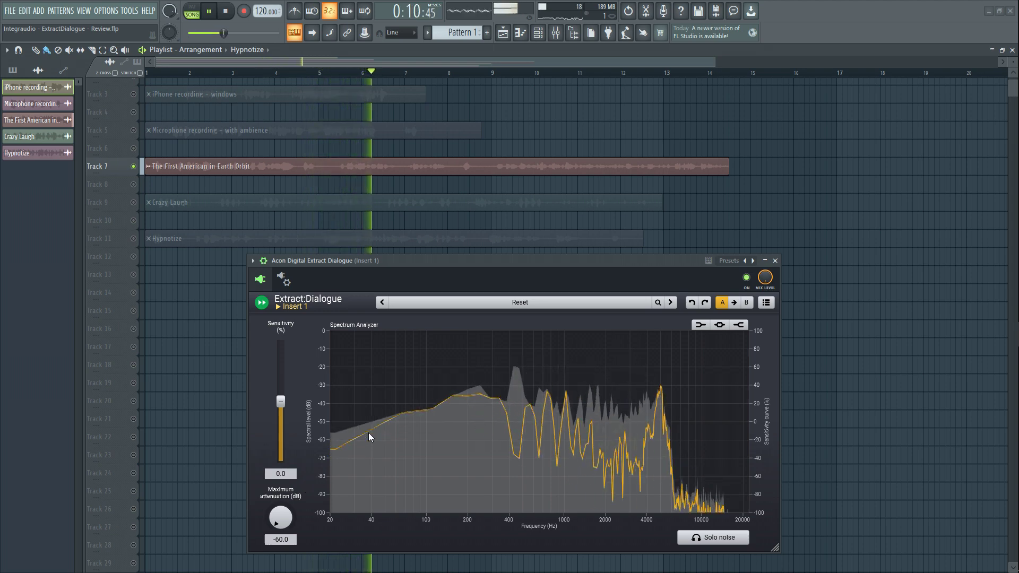
# Step: Replay the clip with processing and set the maximum attenuation to -21.2 dB and the sensitivity to -12.0 %
pyautogui.press('space')
pyautogui.press('space')
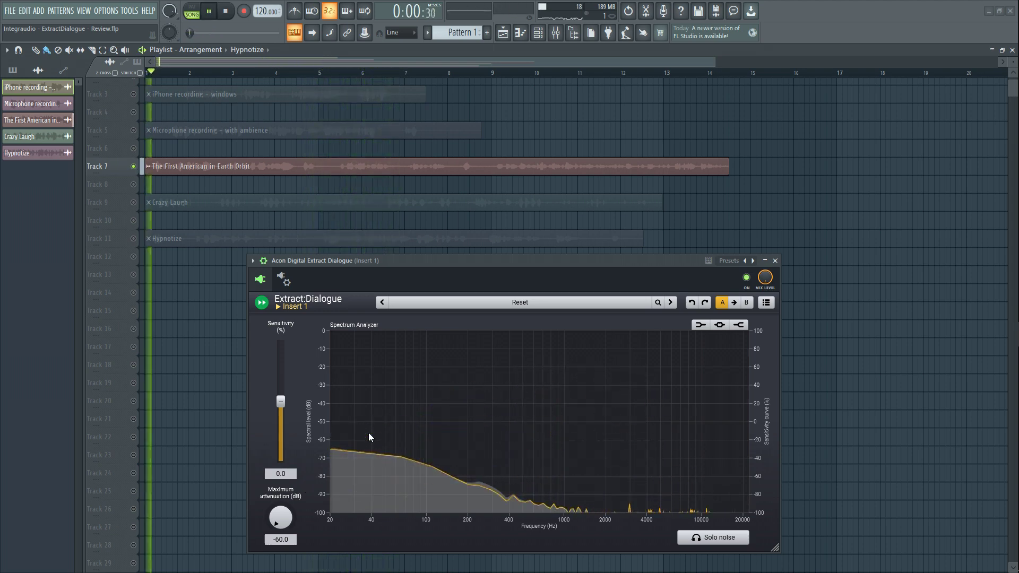
pyautogui.moveTo(280, 522); pyautogui.dragTo(288, 380)
pyautogui.moveTo(289, 345); pyautogui.dragTo(284, 408)
pyautogui.press('space')
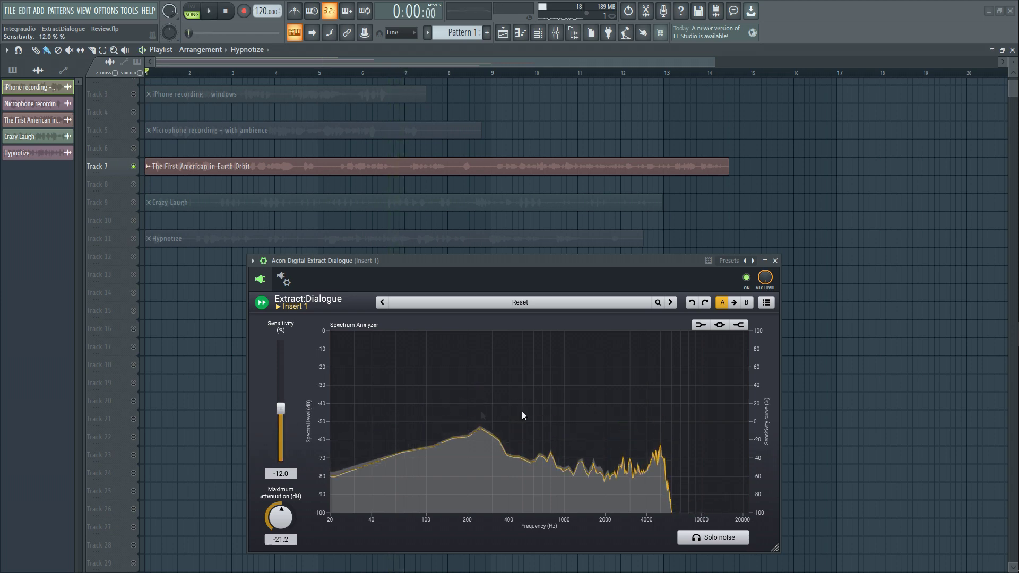
# Step: Solo and play the Hypnotize clip, and set the maximum attenuation to -25.3 dB
pyautogui.rightClick(133, 202)
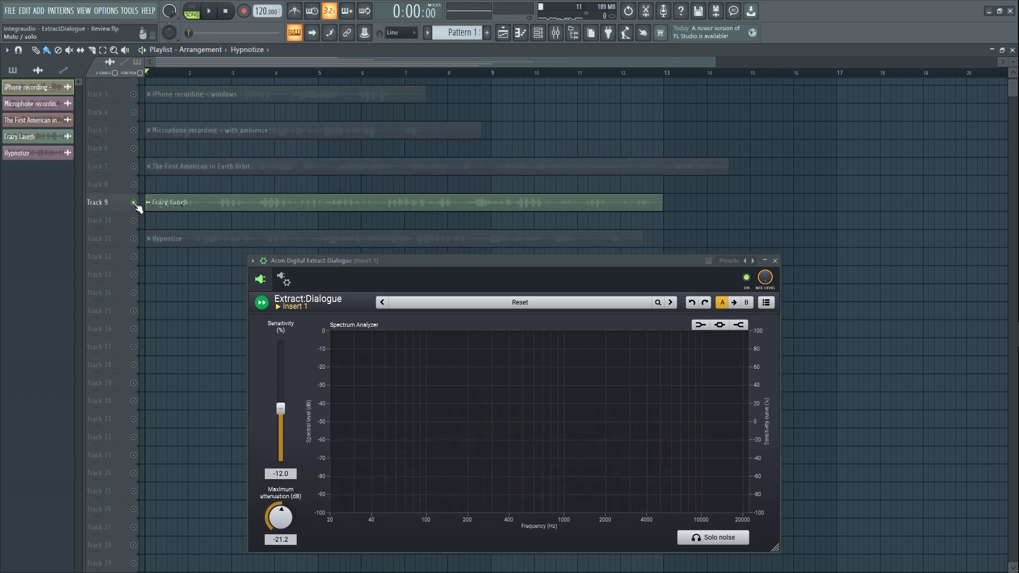
pyautogui.rightClick(133, 238)
pyautogui.press('space')
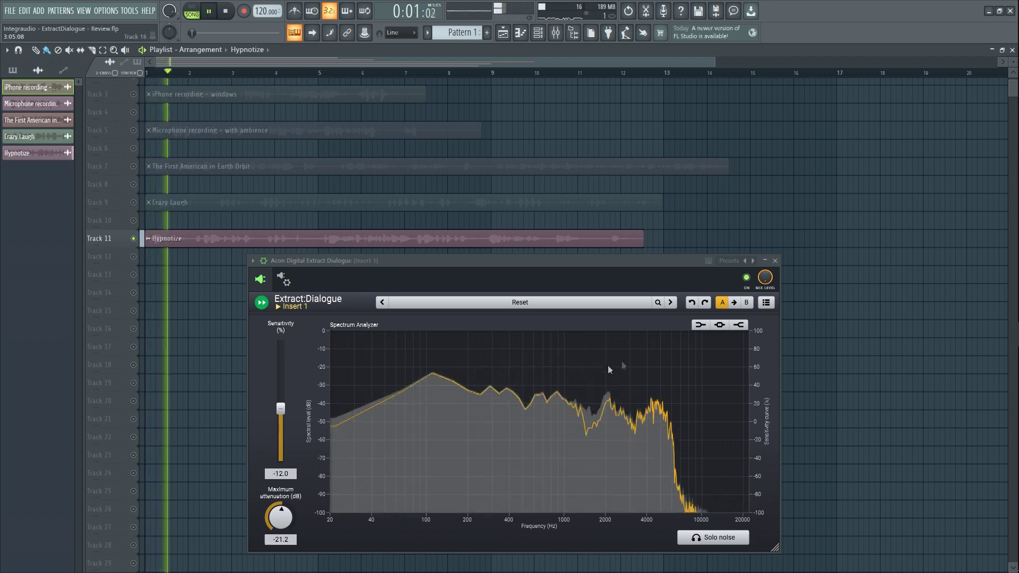
pyautogui.moveTo(279, 523); pyautogui.dragTo(276, 529)
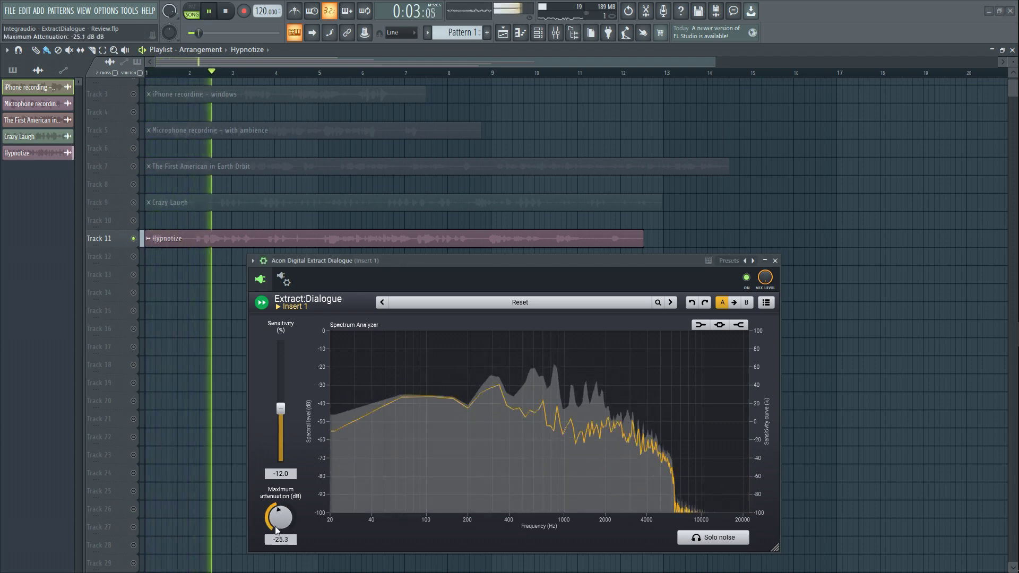
# Step: Load the Reset preset, replay Hypnotize from the start, and set the maximum attenuation to -36.6 dB
pyautogui.click(512, 302)
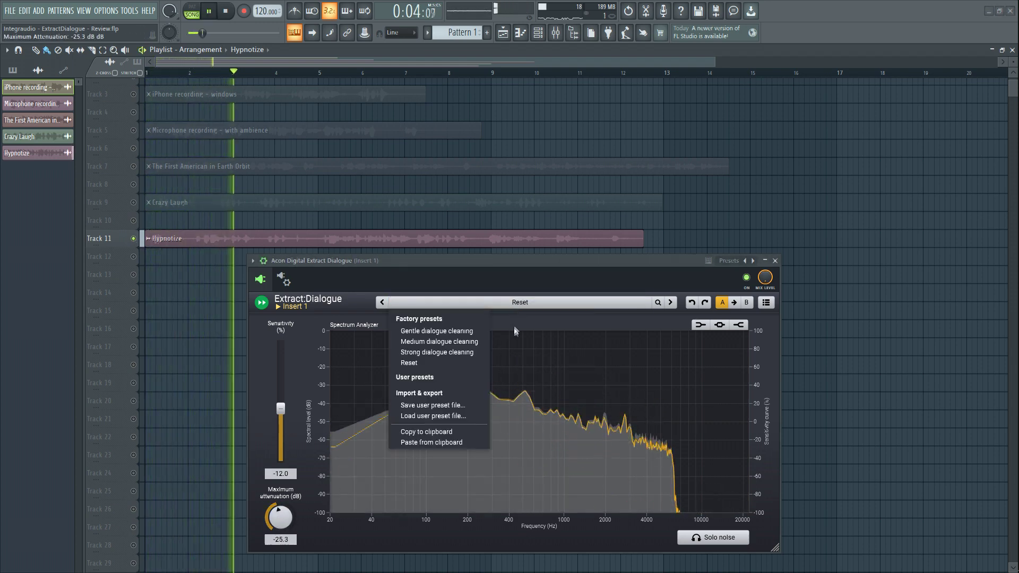
pyautogui.click(414, 363)
pyautogui.moveTo(278, 488)
pyautogui.mouseDown()
pyautogui.moveTo(292, 455)
pyautogui.moveTo(284, 496)
pyautogui.mouseUp()
pyautogui.press('space')
pyautogui.press('space')
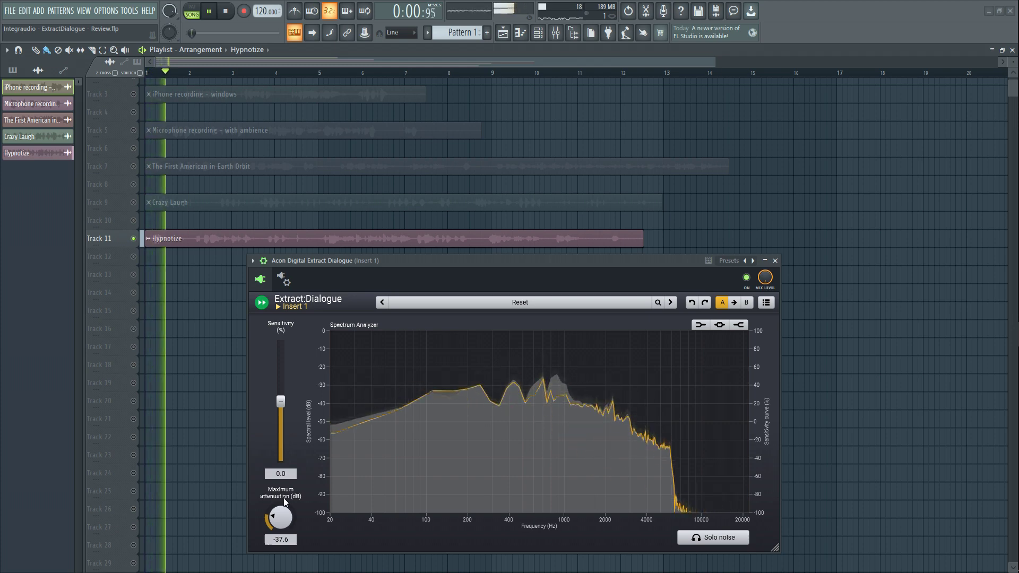
pyautogui.scroll(1, 282, 517)
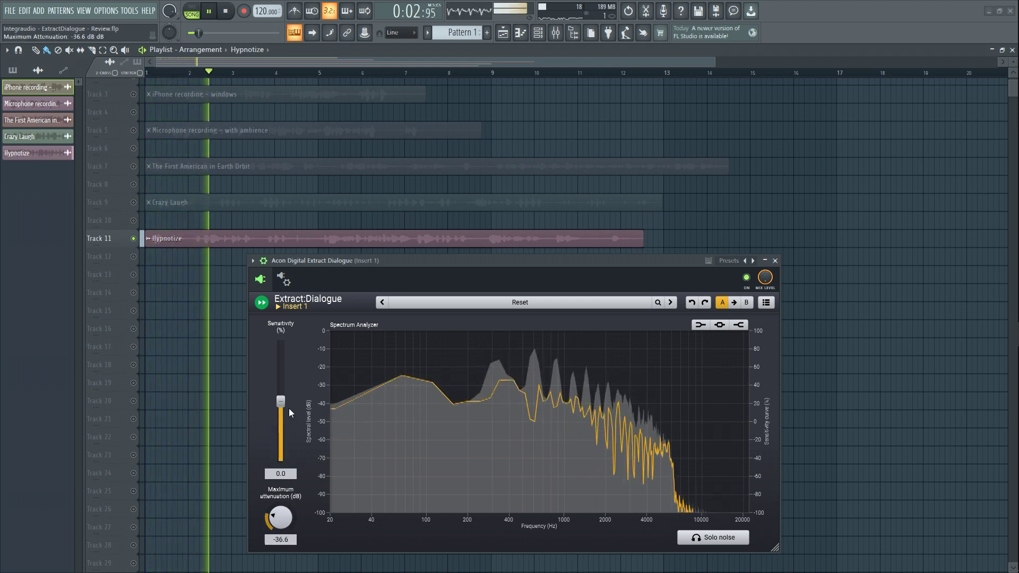
# Step: Compare Hypnotize using the B and A settings, and with Extract:Dialogue bypassed and turned back on
pyautogui.click(746, 303)
pyautogui.click(722, 303)
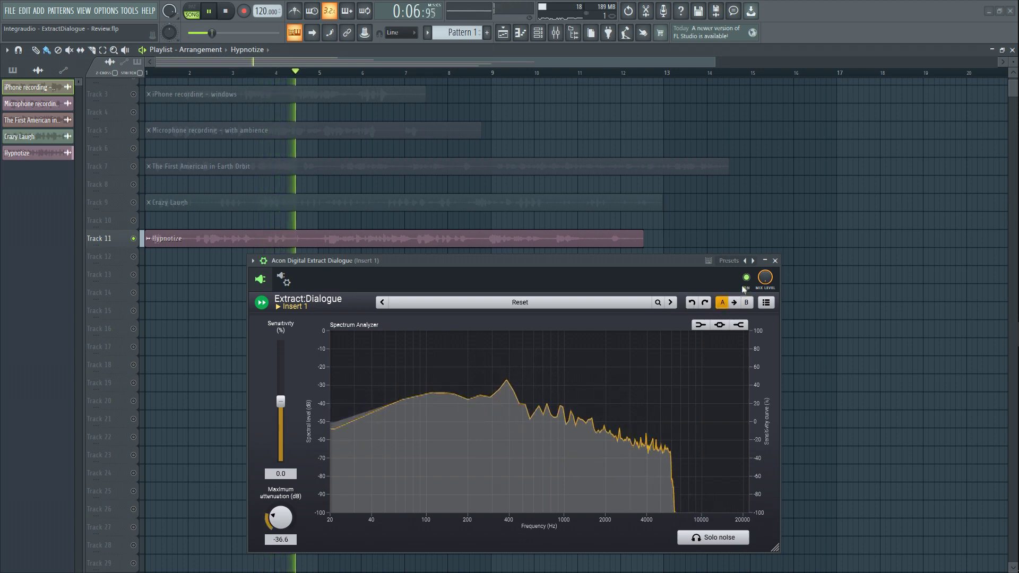
pyautogui.click(746, 277)
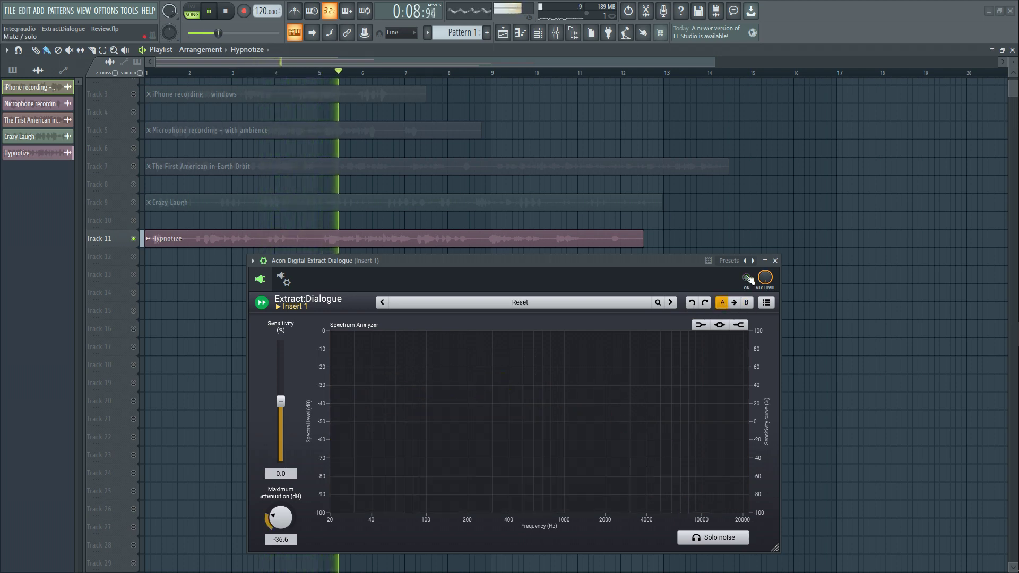
pyautogui.click(747, 278)
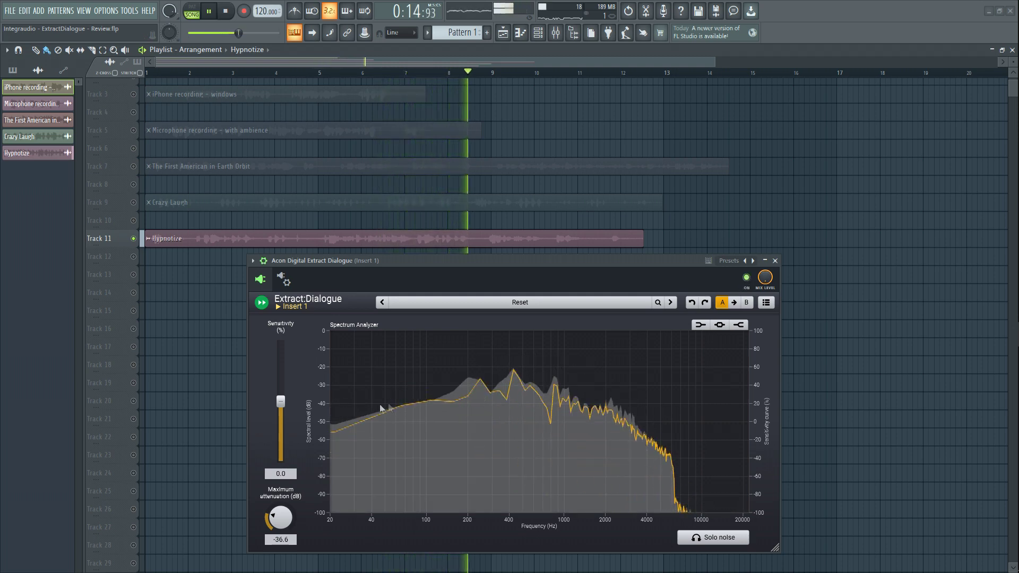
# Step: Enable the low shelf band and set the sensitivity to -32.4 % and the maximum attenuation to -23.4 dB
pyautogui.click(700, 325)
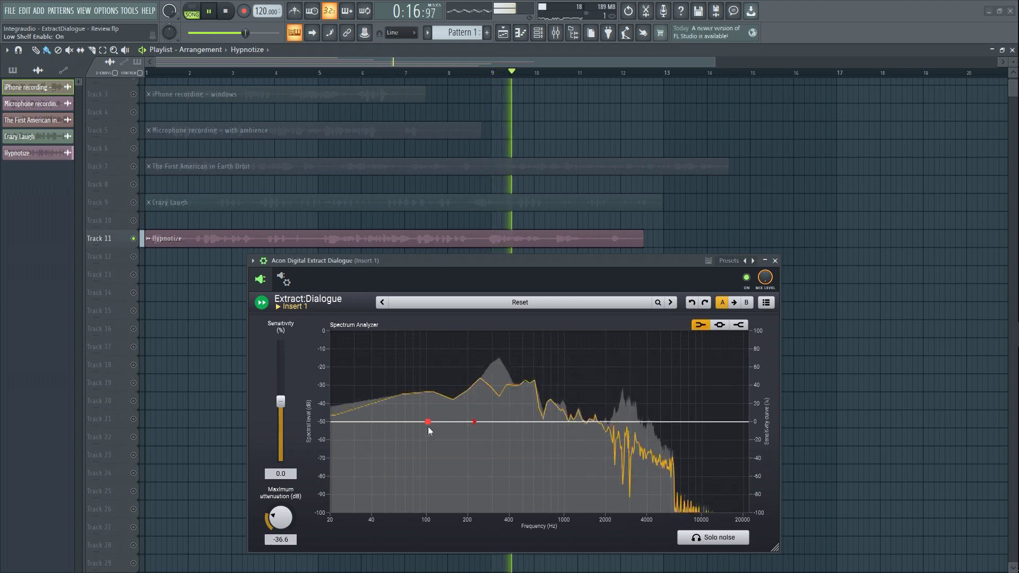
pyautogui.click(282, 404)
pyautogui.moveTo(282, 404); pyautogui.dragTo(280, 422)
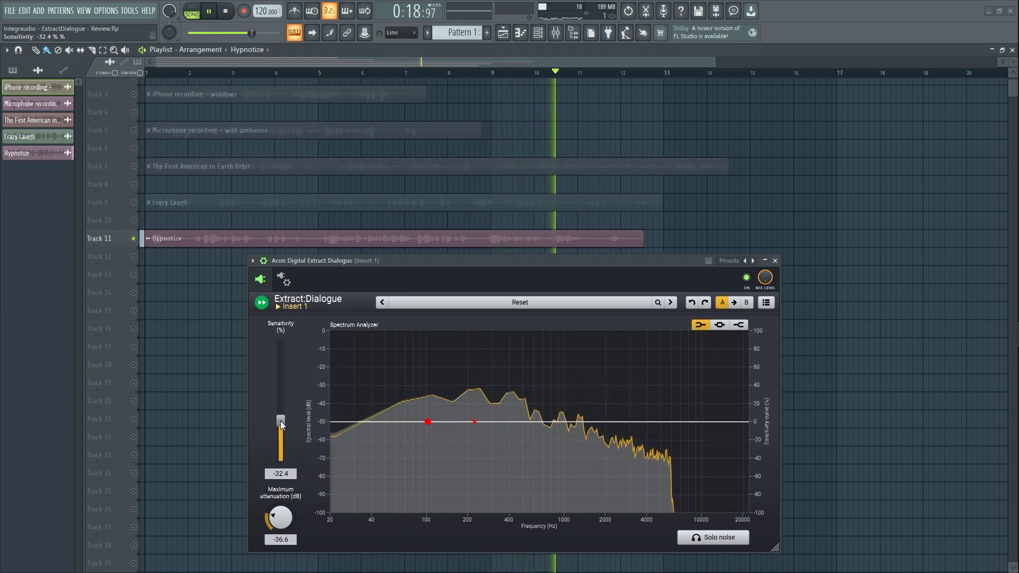
pyautogui.moveTo(280, 518); pyautogui.dragTo(287, 486)
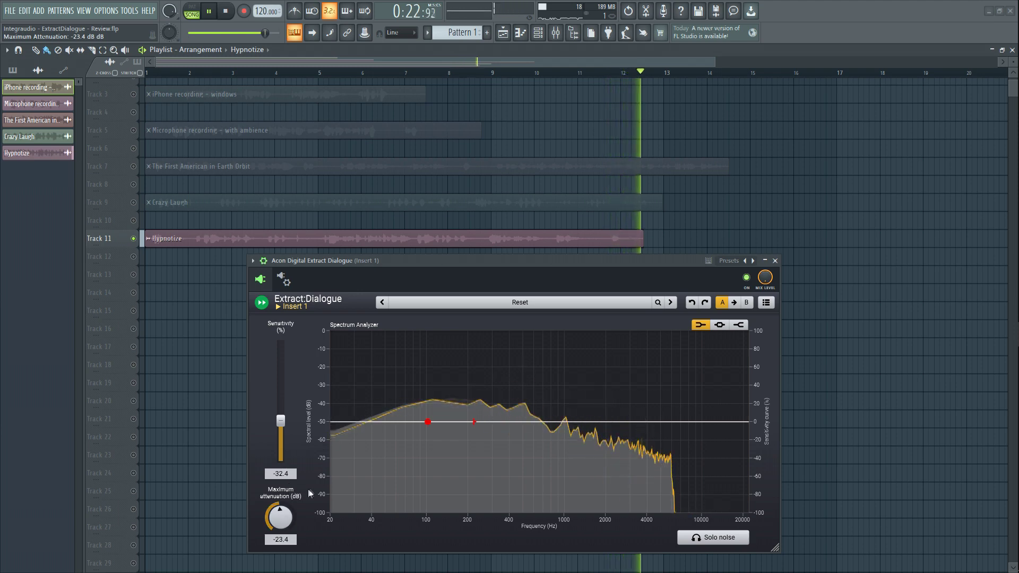
# Step: Raise the low shelf to about 22.3 % at 80.3 Hz, with sensitivity at -20.9 % and maximum attenuation at -29.8 dB
pyautogui.moveTo(427, 422)
pyautogui.mouseDown()
pyautogui.moveTo(398, 410)
pyautogui.moveTo(424, 406)
pyautogui.moveTo(416, 406)
pyautogui.mouseUp()
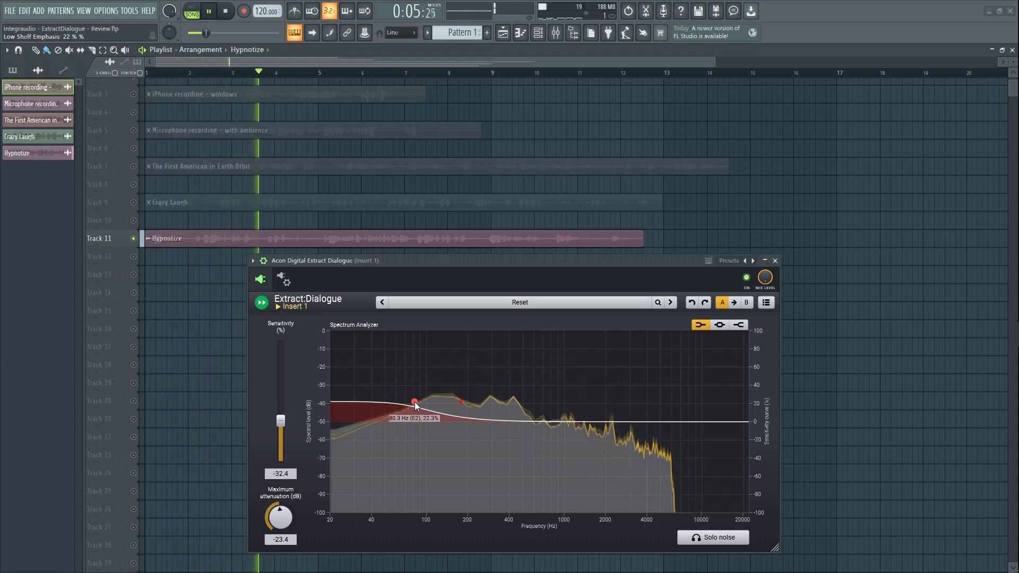
pyautogui.moveTo(280, 421); pyautogui.dragTo(279, 413)
pyautogui.moveTo(278, 520); pyautogui.dragTo(275, 525)
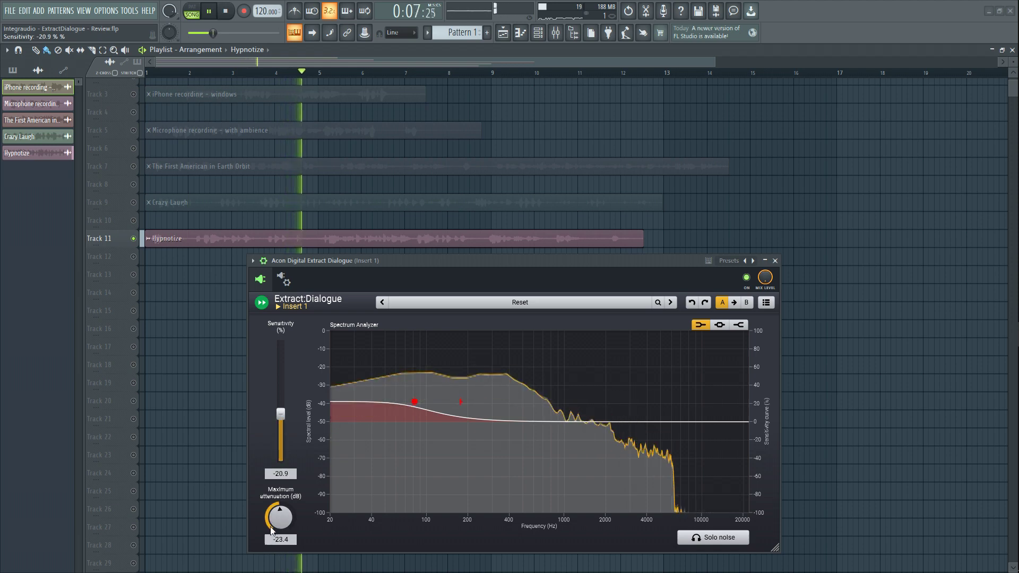
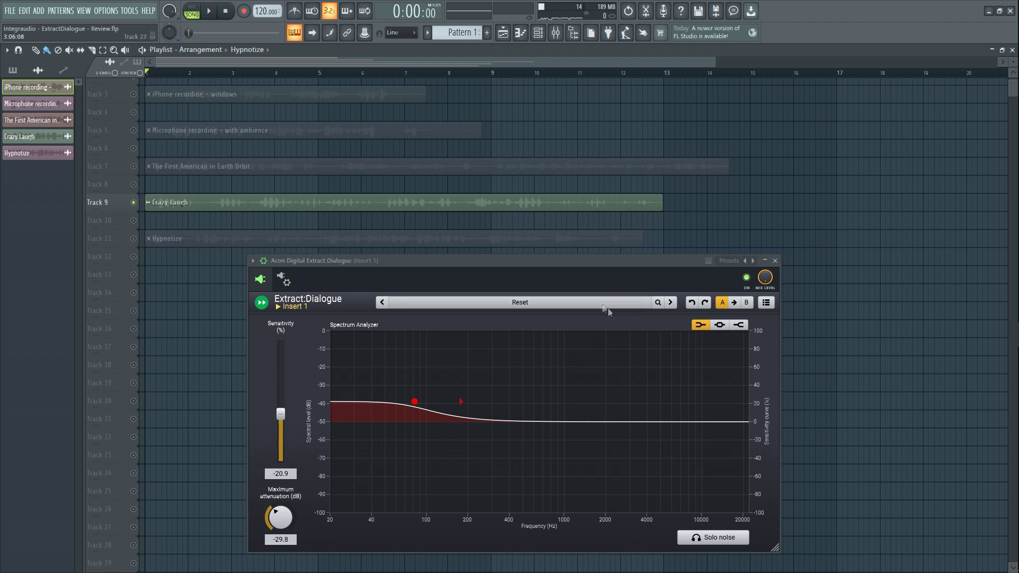
# Step: Load the Reset preset and play the soloed Crazy Laugh clip with Extract:Dialogue on and bypassed, leaving it on
pyautogui.click(424, 365)
pyautogui.press('space')
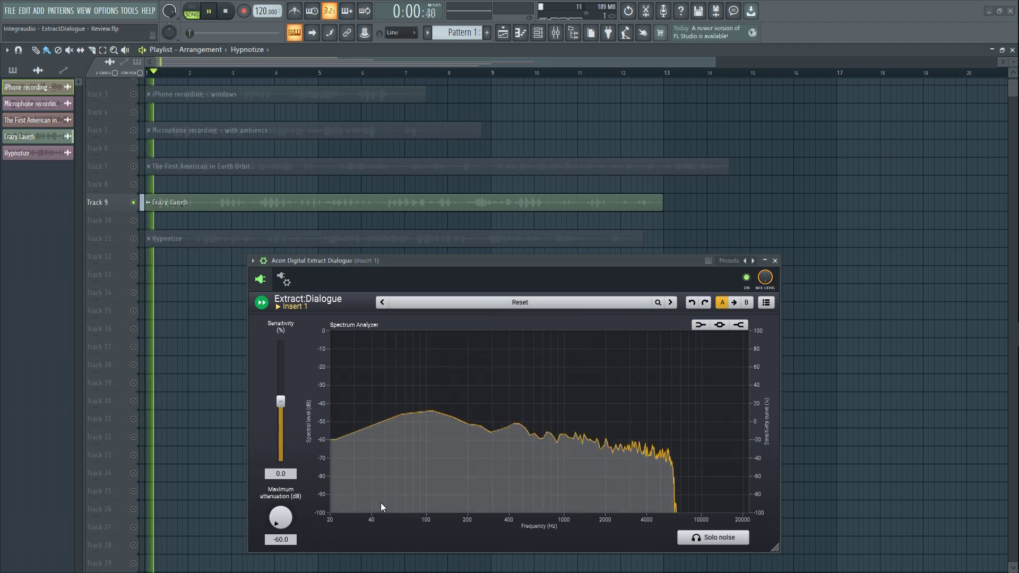
pyautogui.press('space')
pyautogui.press('space')
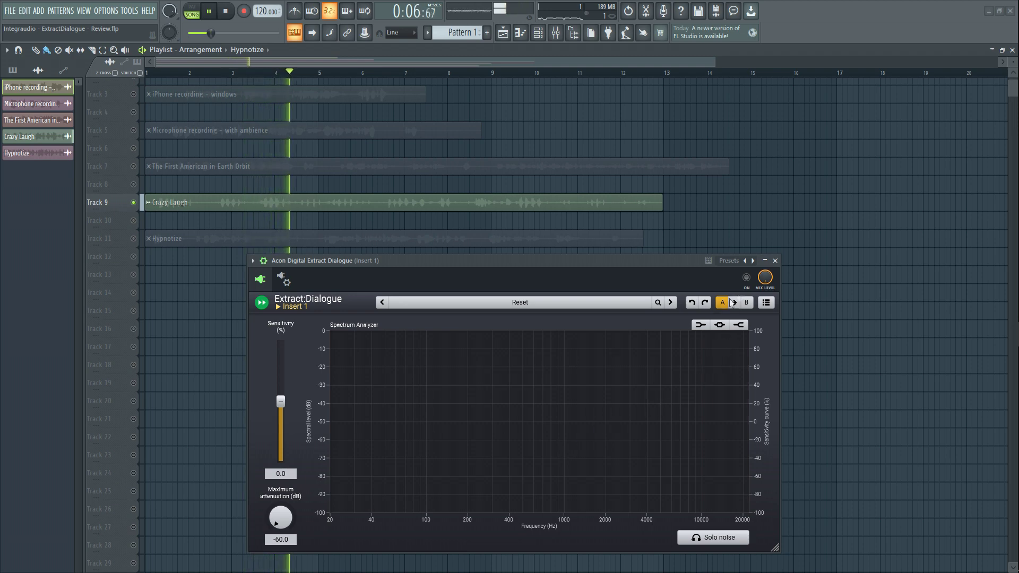
pyautogui.click(747, 277)
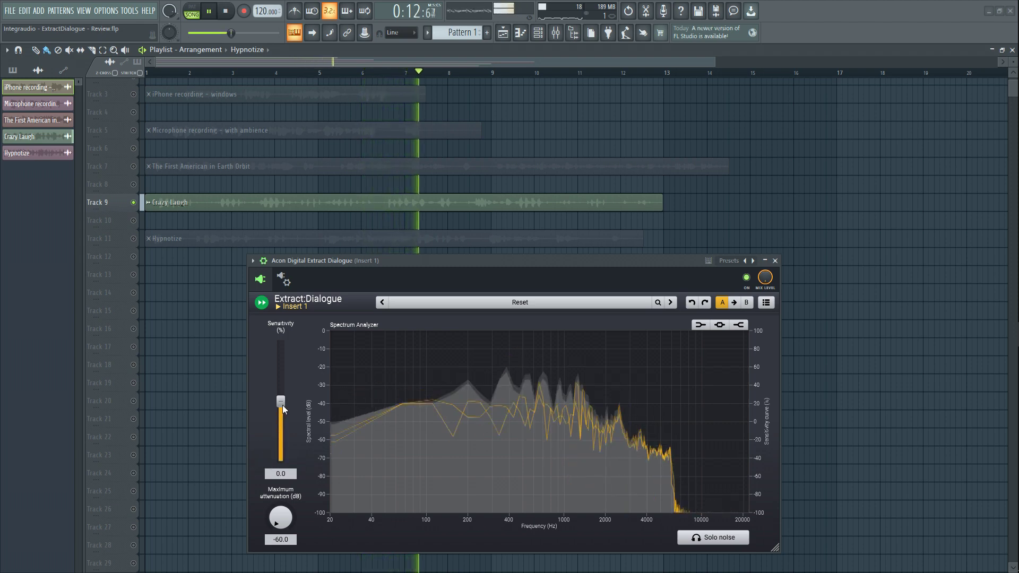
# Step: Set the maximum attenuation to -21.8 dB, replay Crazy Laugh from just after bar 2, and change the attenuation to about -16.7 dB
pyautogui.moveTo(280, 518); pyautogui.dragTo(287, 462)
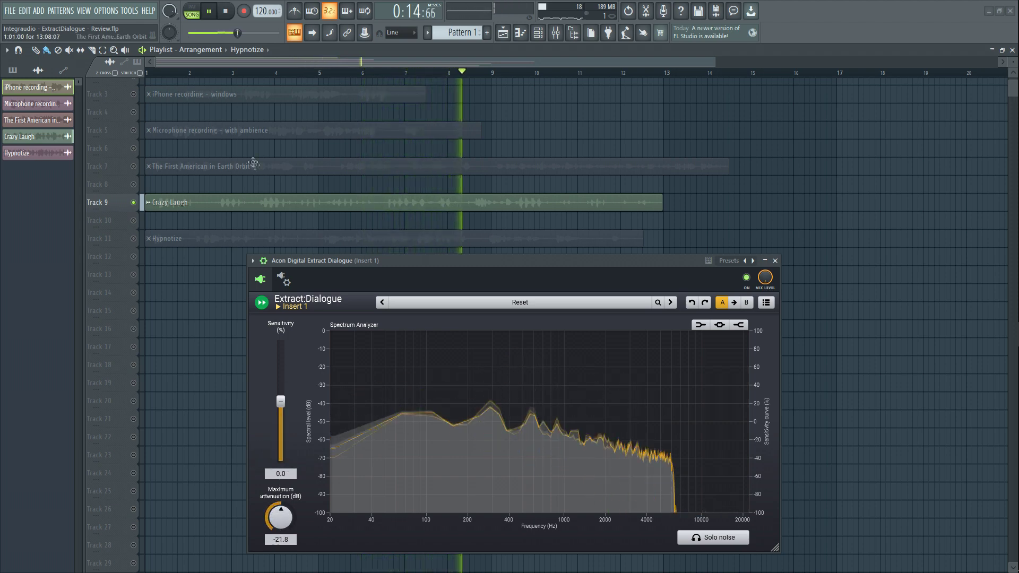
pyautogui.click(200, 73)
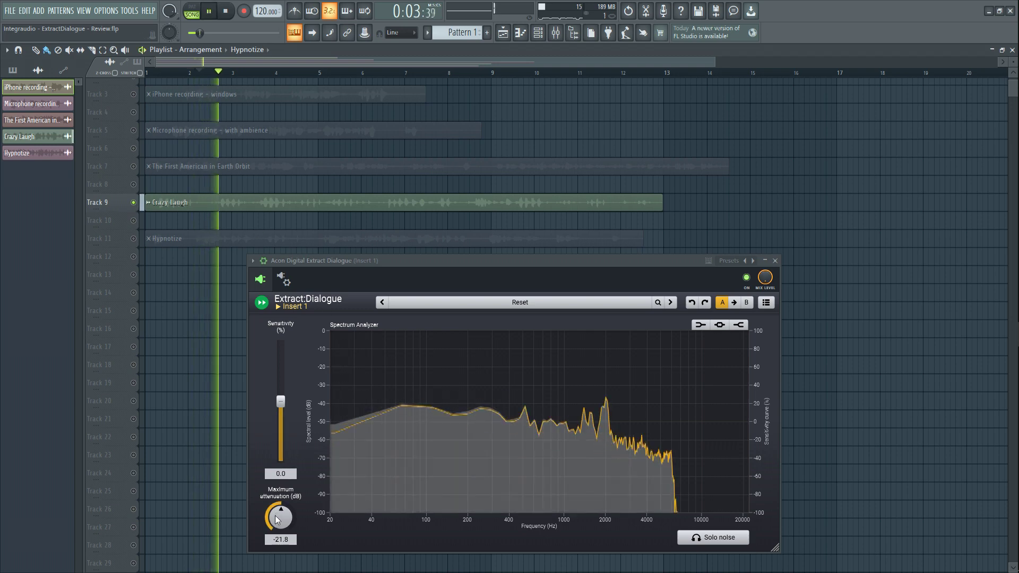
pyautogui.moveTo(281, 518)
pyautogui.mouseDown()
pyautogui.moveTo(276, 533)
pyautogui.moveTo(285, 524)
pyautogui.mouseUp()
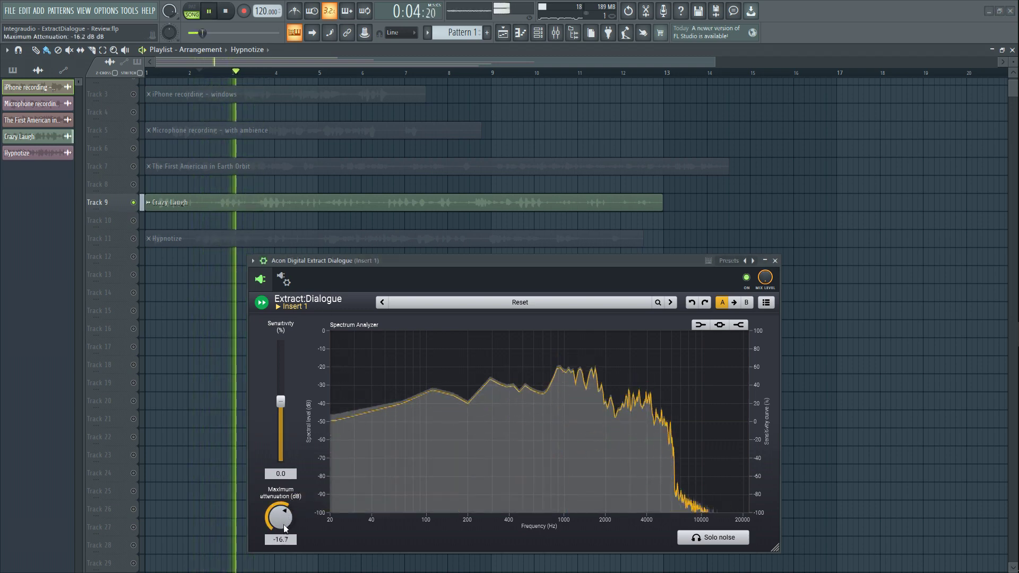
# Step: Replay Crazy Laugh with the sensitivity set to -100.0 % and the maximum attenuation to -6.1 dB
pyautogui.press('space')
pyautogui.moveTo(281, 402); pyautogui.dragTo(281, 462)
pyautogui.press('space')
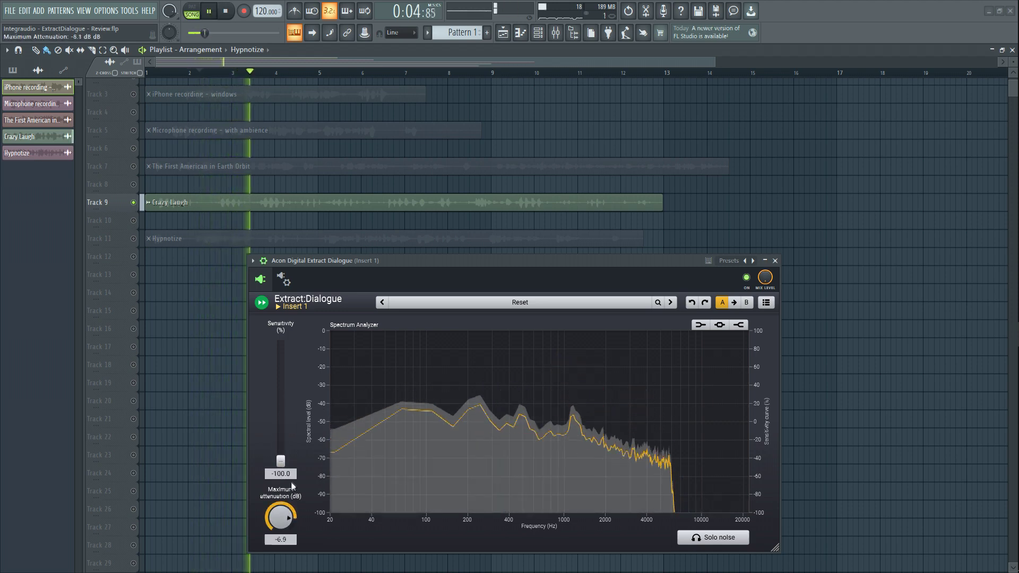
pyautogui.moveTo(282, 518); pyautogui.dragTo(286, 521)
# Step: Set the sensitivity to -28.0 % and the maximum attenuation to -12.2 dB while Crazy Laugh plays
pyautogui.moveTo(281, 461); pyautogui.dragTo(281, 434)
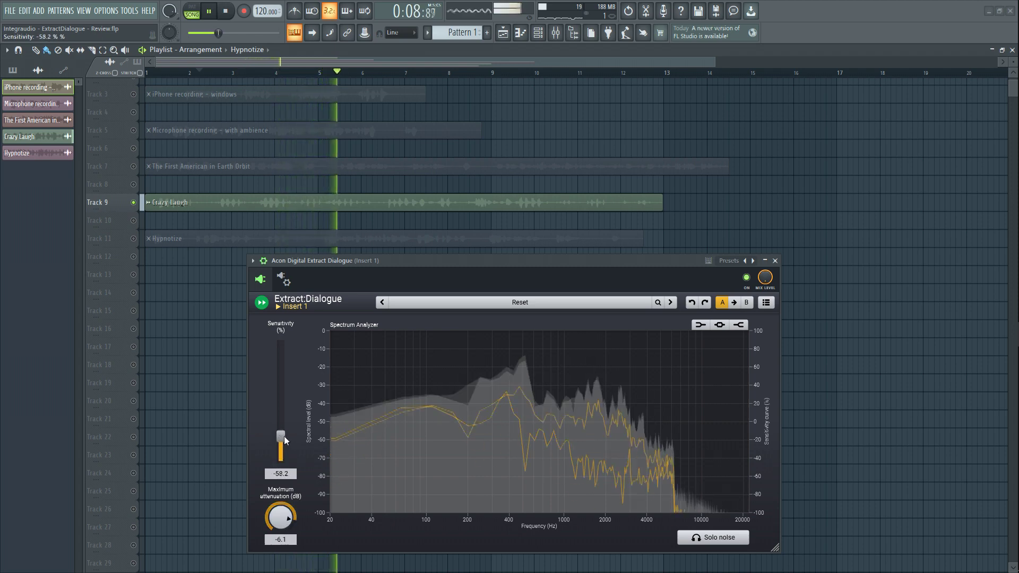
pyautogui.moveTo(282, 519); pyautogui.dragTo(284, 544)
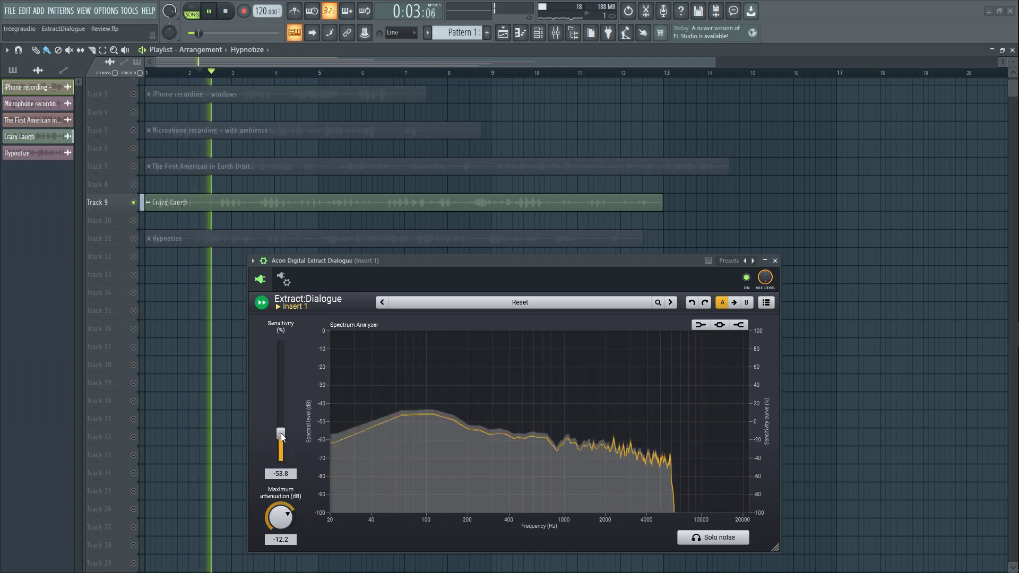
pyautogui.moveTo(282, 436)
pyautogui.mouseDown()
pyautogui.moveTo(284, 390)
pyautogui.moveTo(281, 418)
pyautogui.mouseUp()
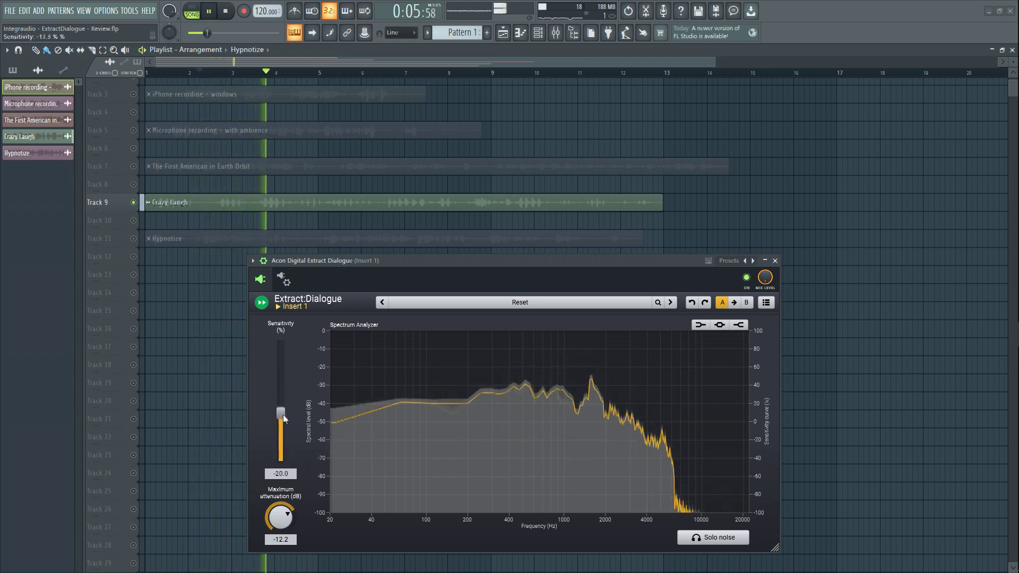
# Step: Enable the peak band and lower its sensitivity curve to about -15 % near 1439 Hz
pyautogui.click(719, 326)
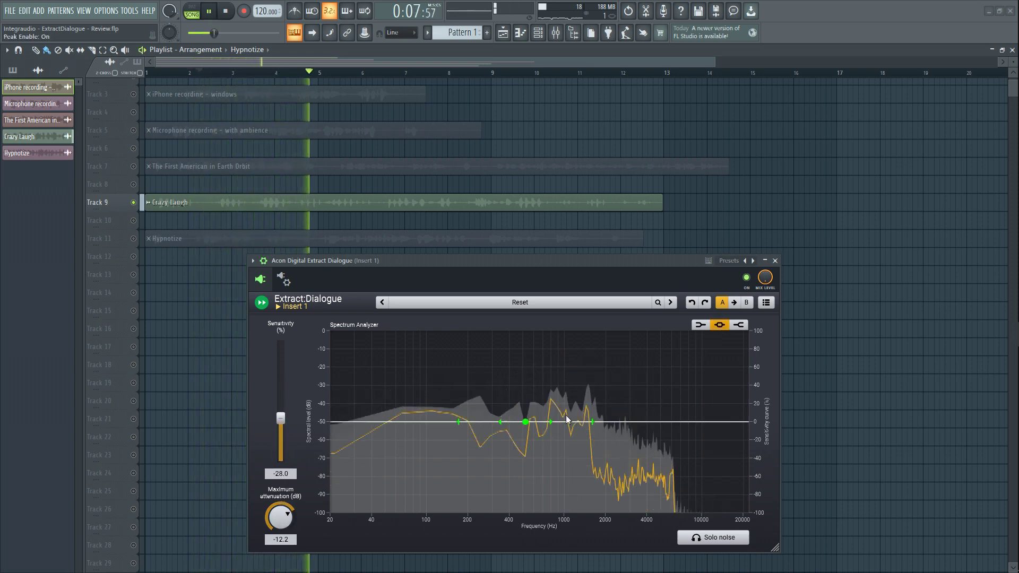
pyautogui.moveTo(527, 422); pyautogui.dragTo(588, 437)
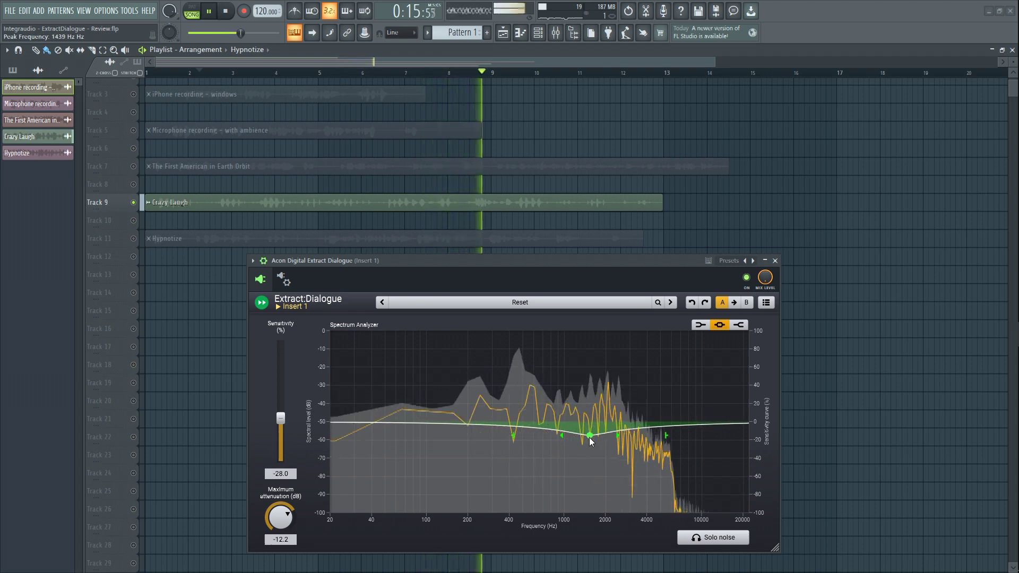
# Step: Replay Crazy Laugh from about bar 7.5 to compare the B and A settings, and stop with A loaded
pyautogui.press('space')
pyautogui.click(432, 74)
pyautogui.press('space')
pyautogui.click(748, 304)
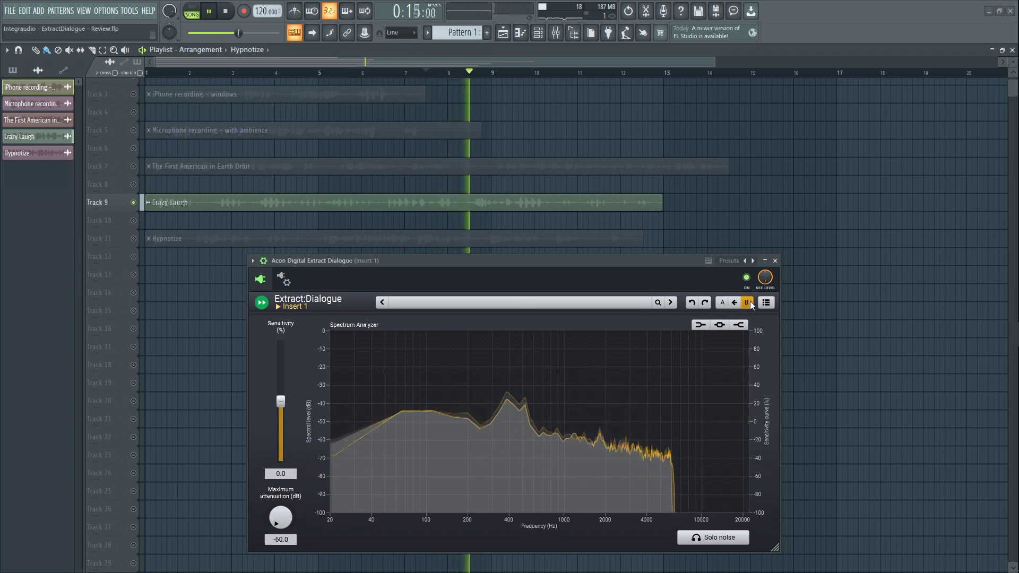
pyautogui.press('space')
pyautogui.press('space')
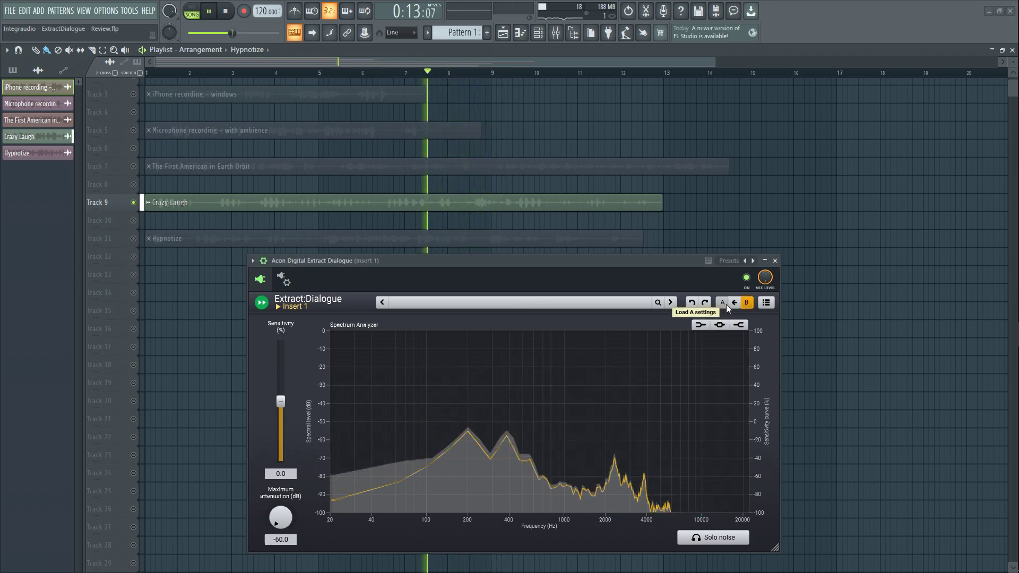
pyautogui.click(720, 306)
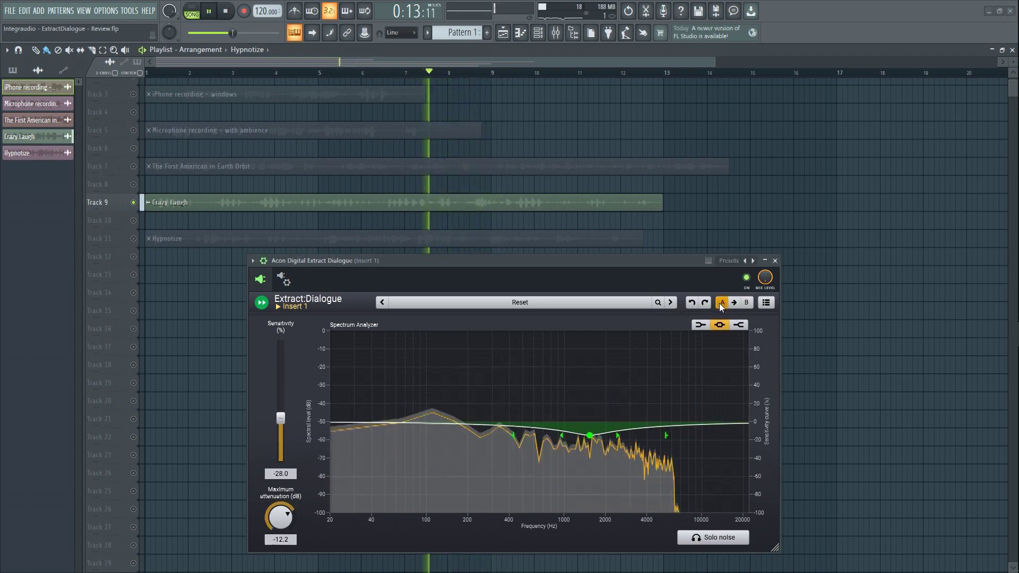
pyautogui.press('space')
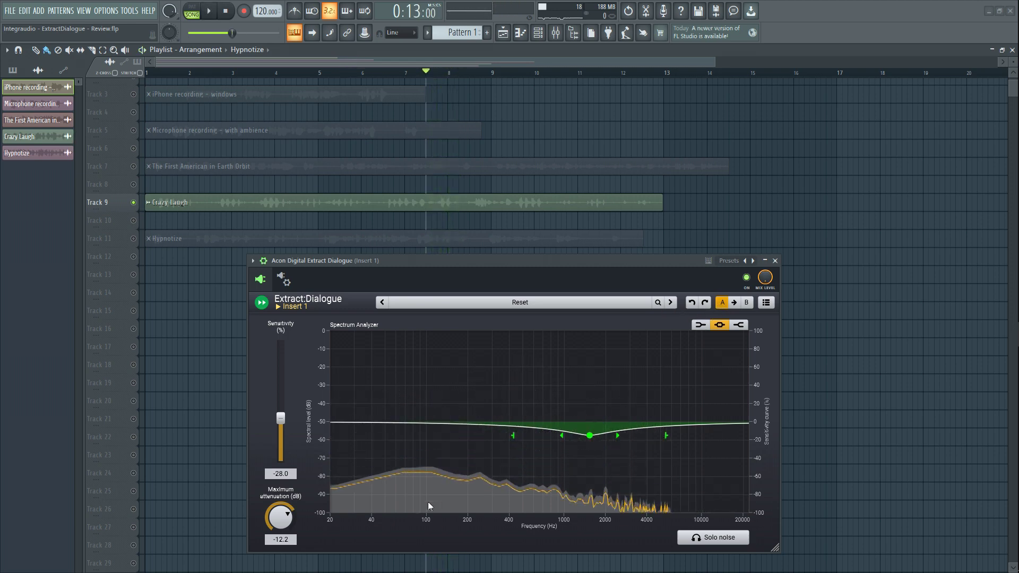